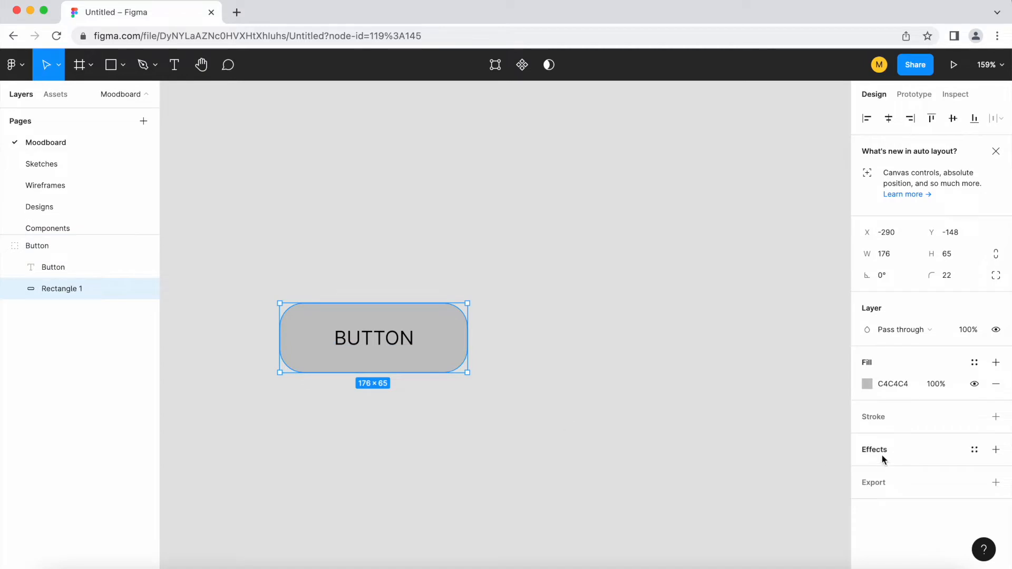
Set the button rectangle's fill colour to green 20CD70.
click(867, 384)
drag(770, 419, 781, 419)
drag(802, 289, 827, 280)
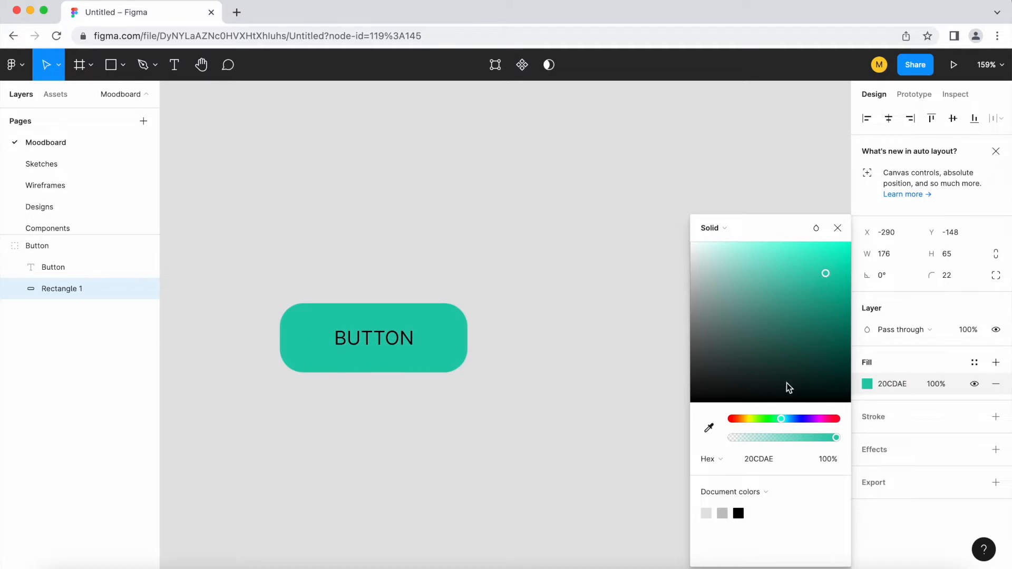
drag(782, 420, 777, 420)
click(434, 397)
Select the button label text and set its fill colour to white FFFFFF.
click(375, 343)
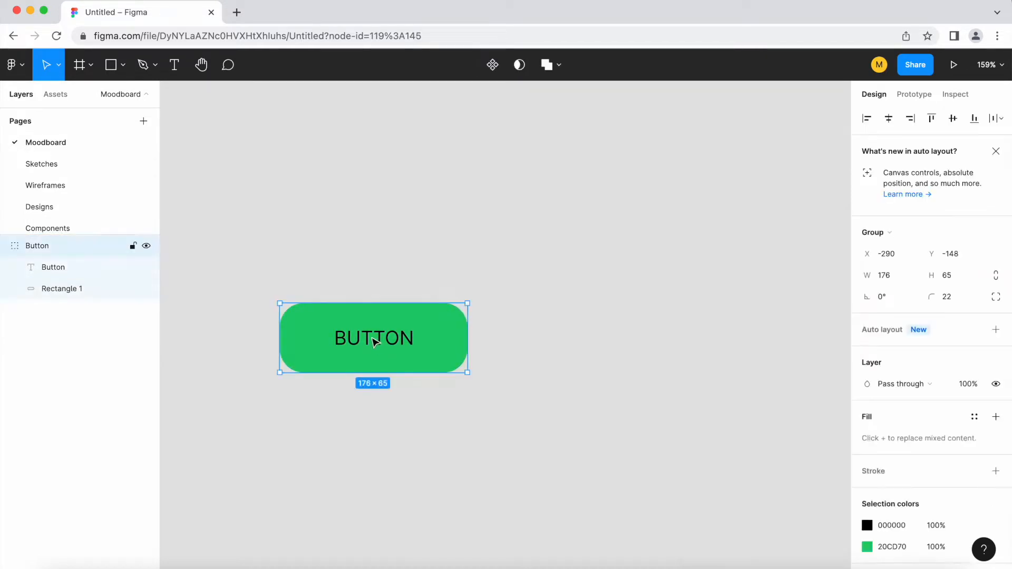
double_click(376, 343)
click(867, 530)
drag(772, 337, 624, 206)
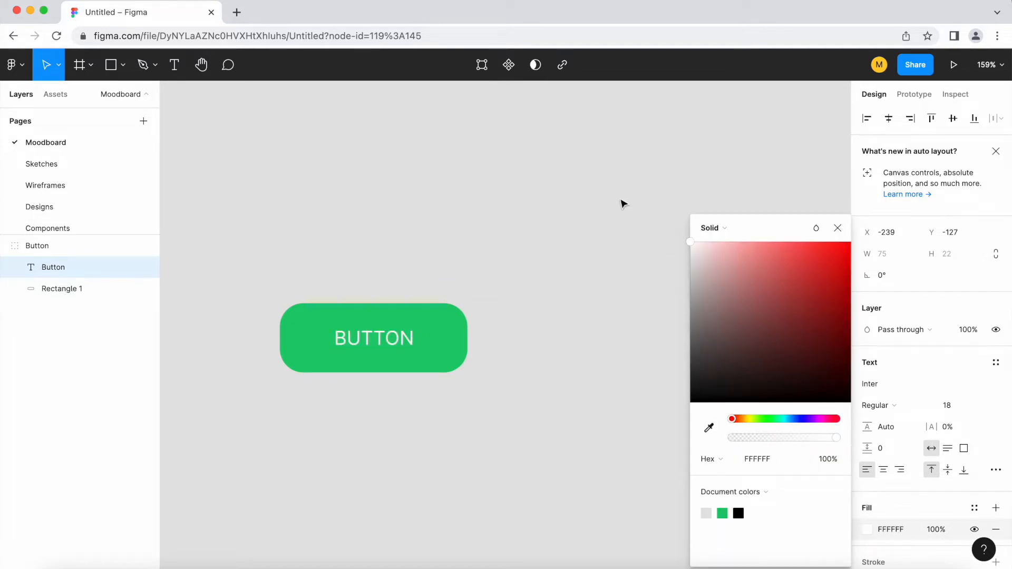
click(429, 403)
scroll(339, 410, up, 1)
click(357, 317)
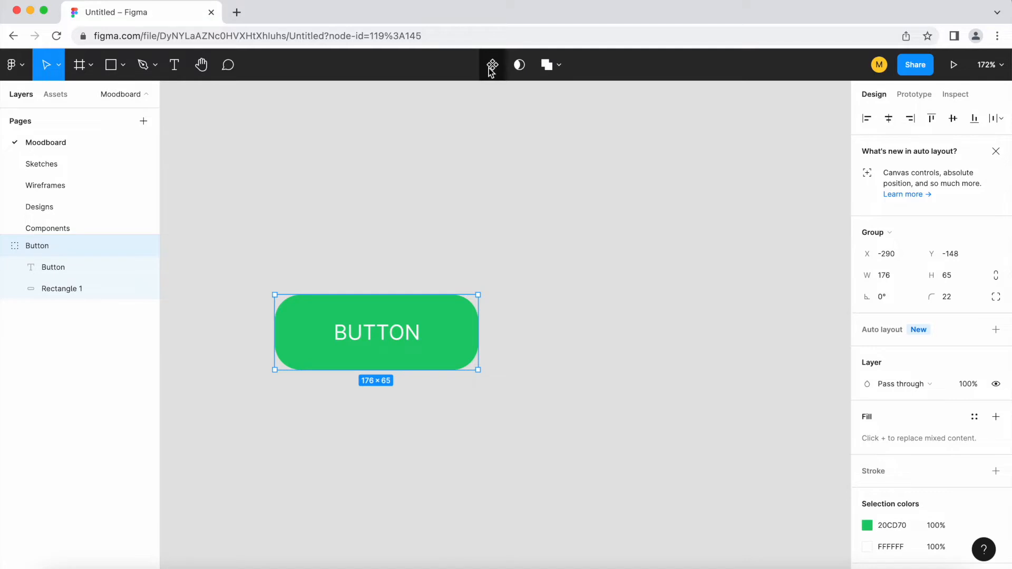
click(490, 67)
scroll(378, 237, down, 1)
scroll(378, 237, down, 1)
key(ctrl+z)
Rename the button group layer to "Button / active / large".
click(264, 280)
click(63, 246)
double_click(49, 247)
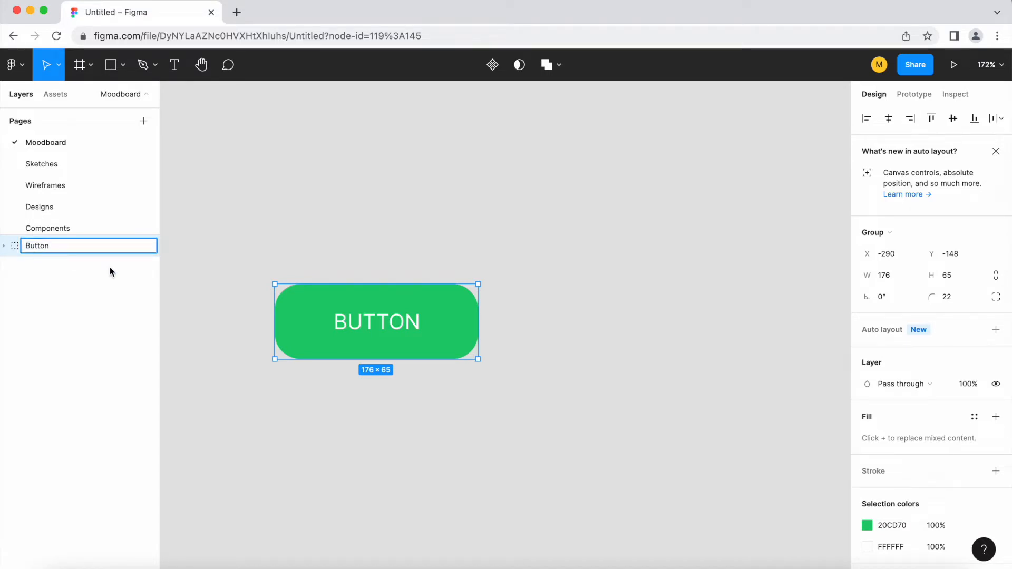
text(/ active / large)
click(310, 448)
click(371, 330)
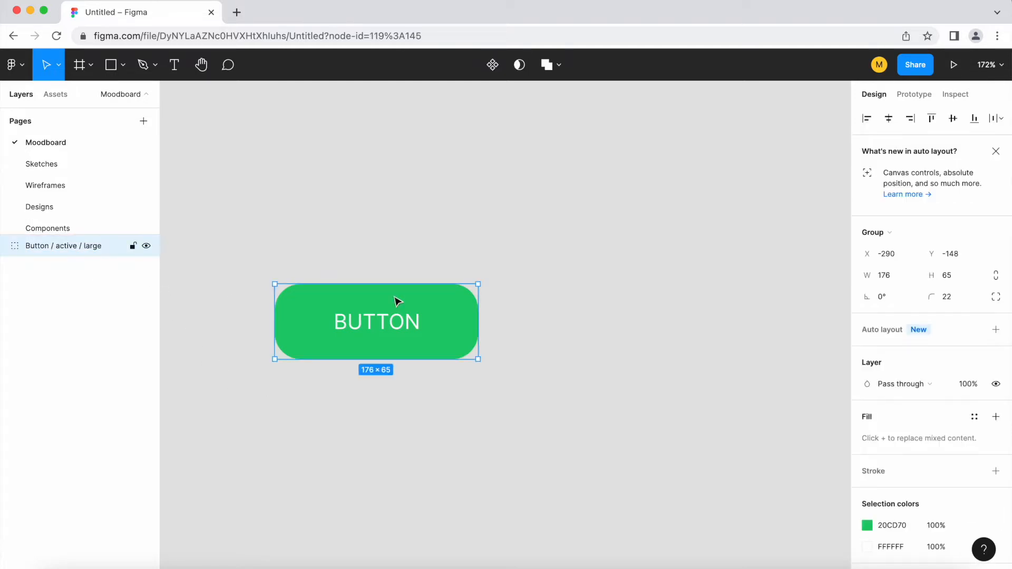
Convert the button group into a component.
click(491, 66)
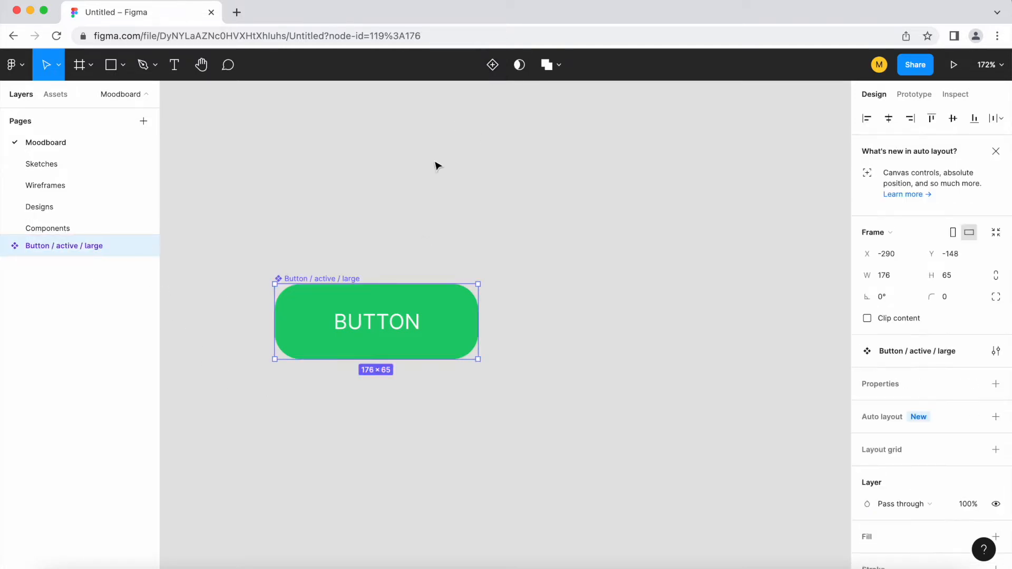
scroll(382, 270, down, 3)
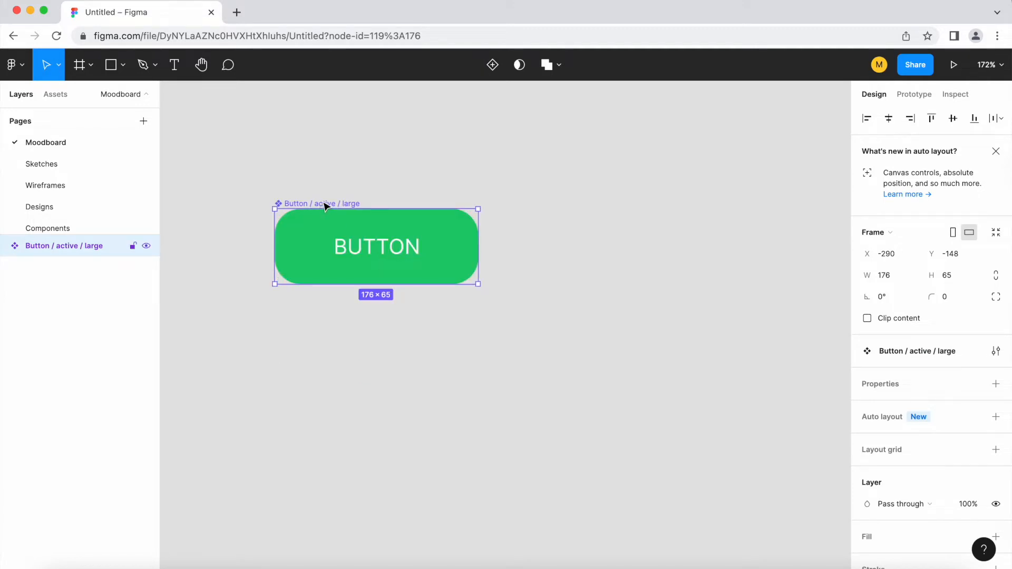
Duplicate the button component as an instance placed directly below it.
drag(325, 206, 323, 293)
key(Up)
key(Up)
key(Up)
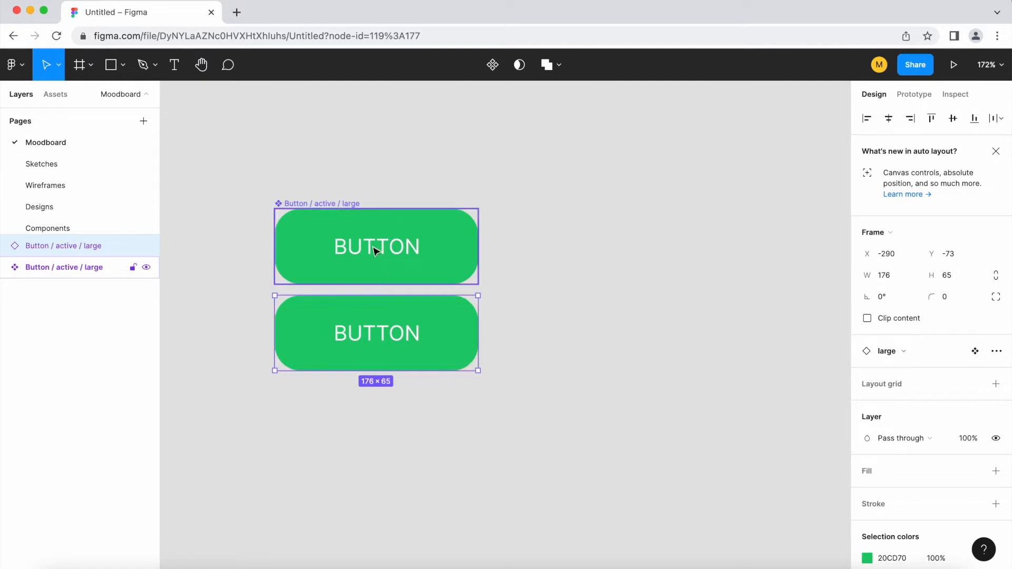
Detach the lower instance and rename it "Button / disabled / large".
right_click(426, 342)
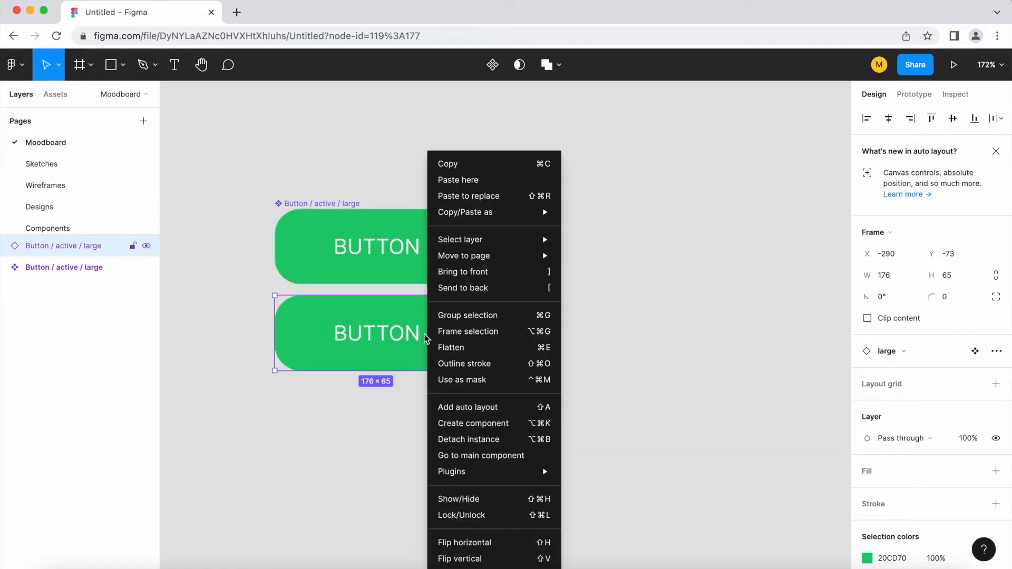
click(466, 439)
double_click(315, 291)
double_click(316, 291)
text(disabled / large)
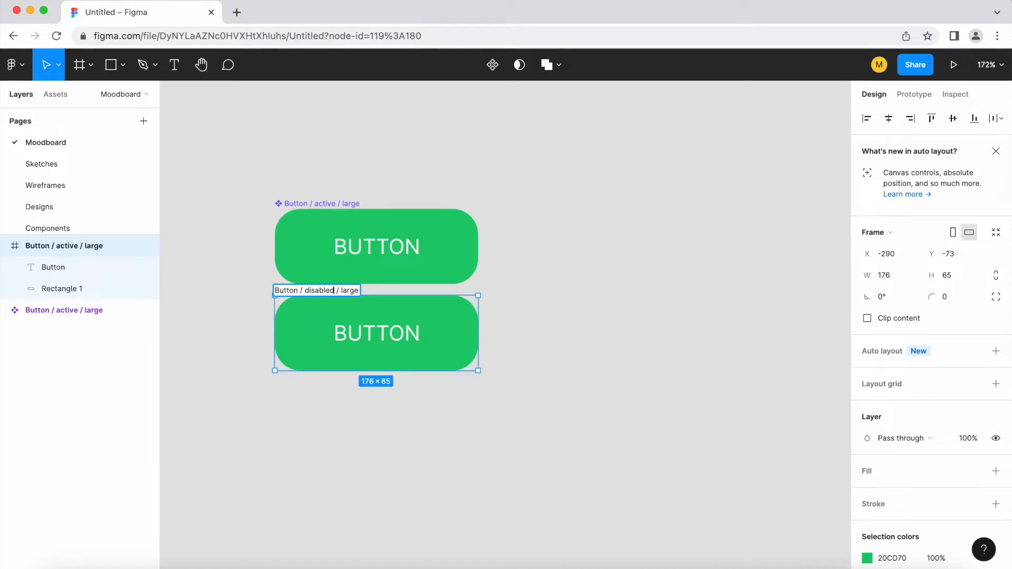
click(569, 339)
Set the disabled button's rectangle fill colour to grey 9F9F9F.
click(473, 344)
double_click(473, 344)
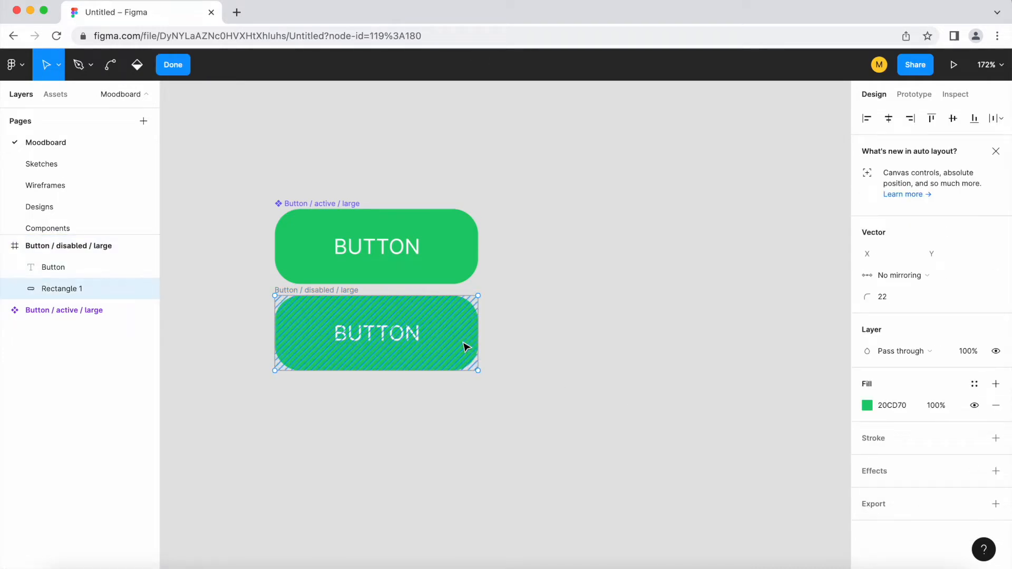
key(Escape)
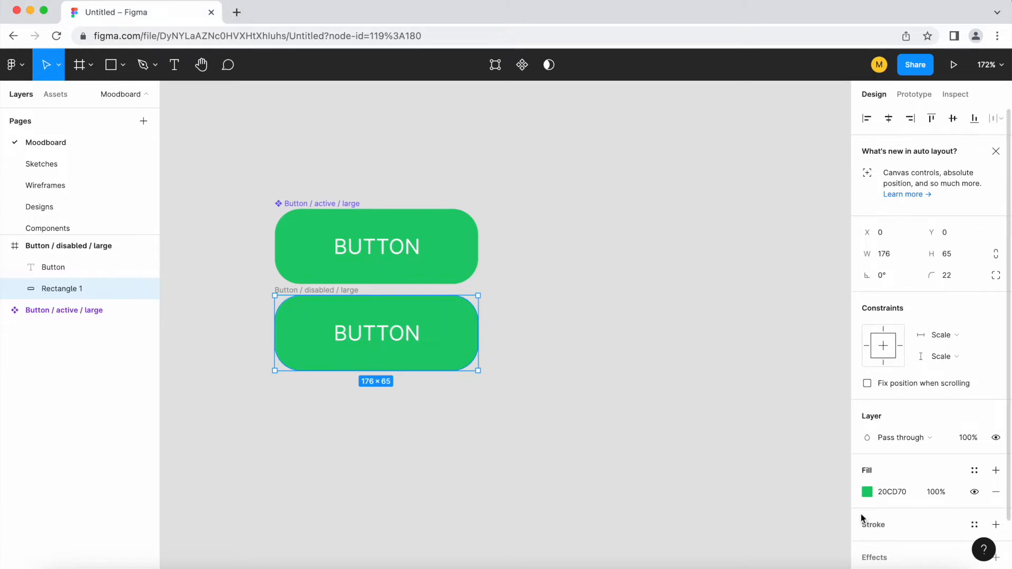
click(867, 492)
drag(741, 305, 676, 312)
click(628, 331)
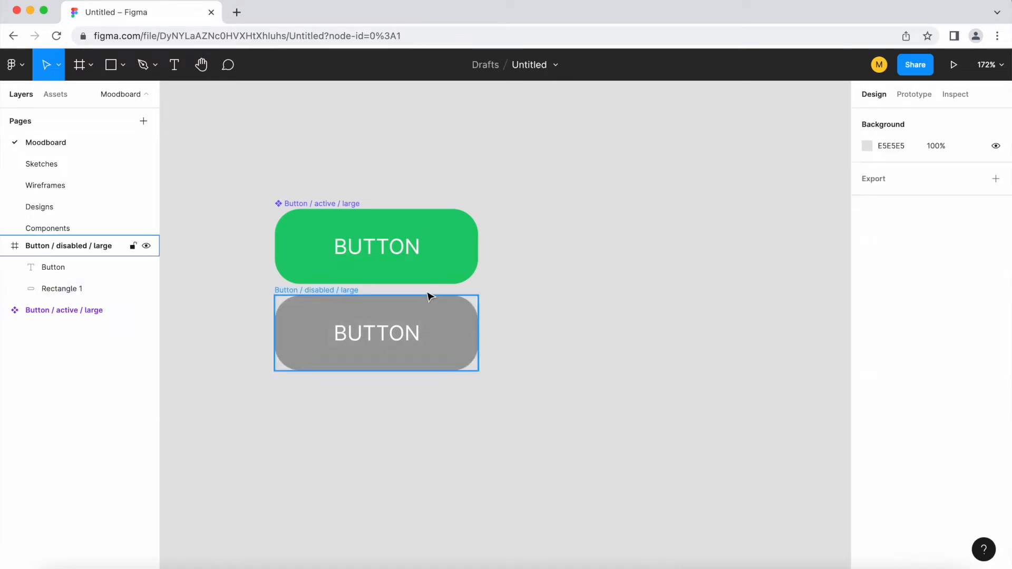
Duplicate the disabled button below it and rename the copy "Button / hover / large".
drag(323, 291, 331, 383)
double_click(343, 377)
double_click(323, 378)
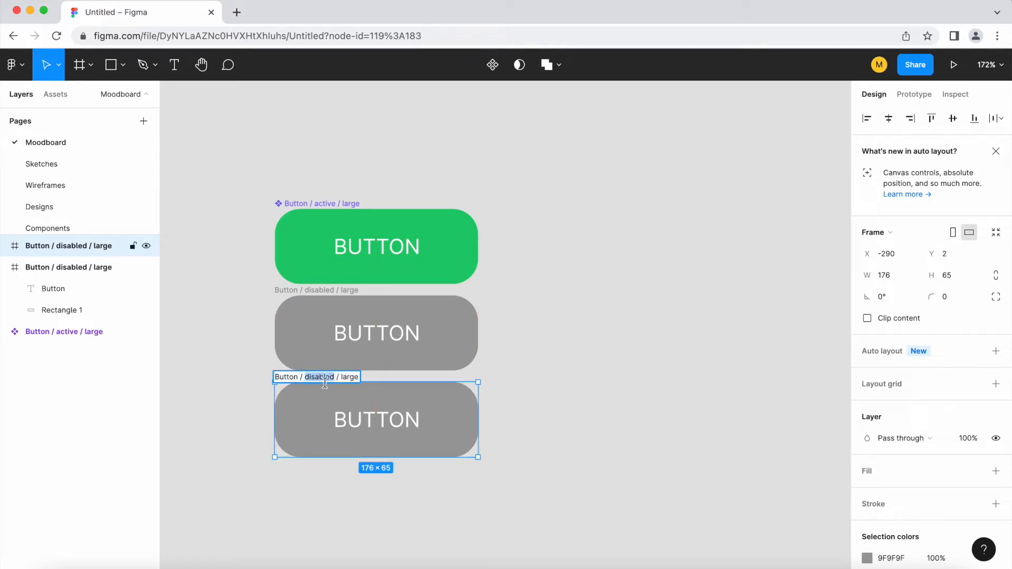
key(BackSpace)
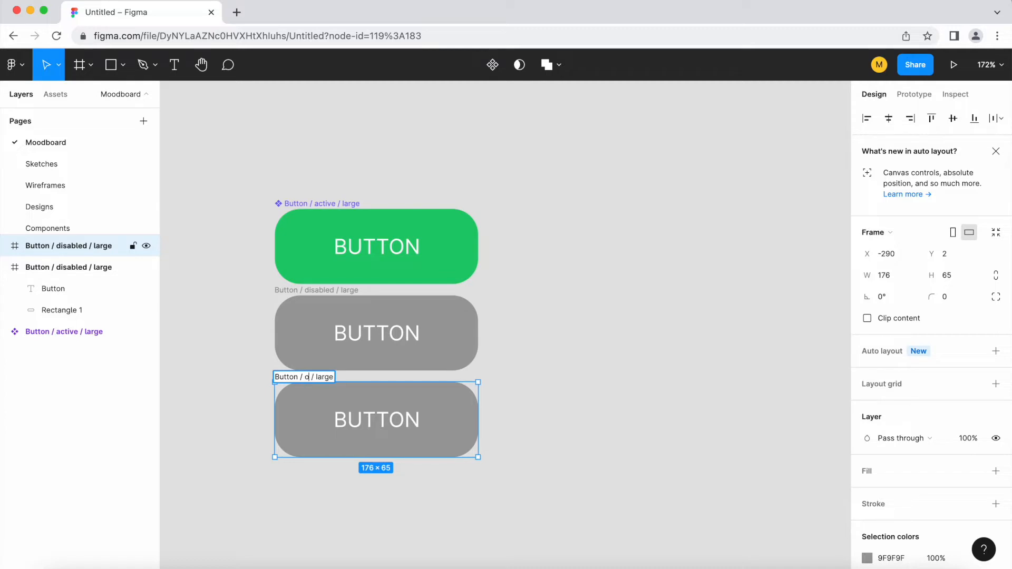
text(hover)
key(Return)
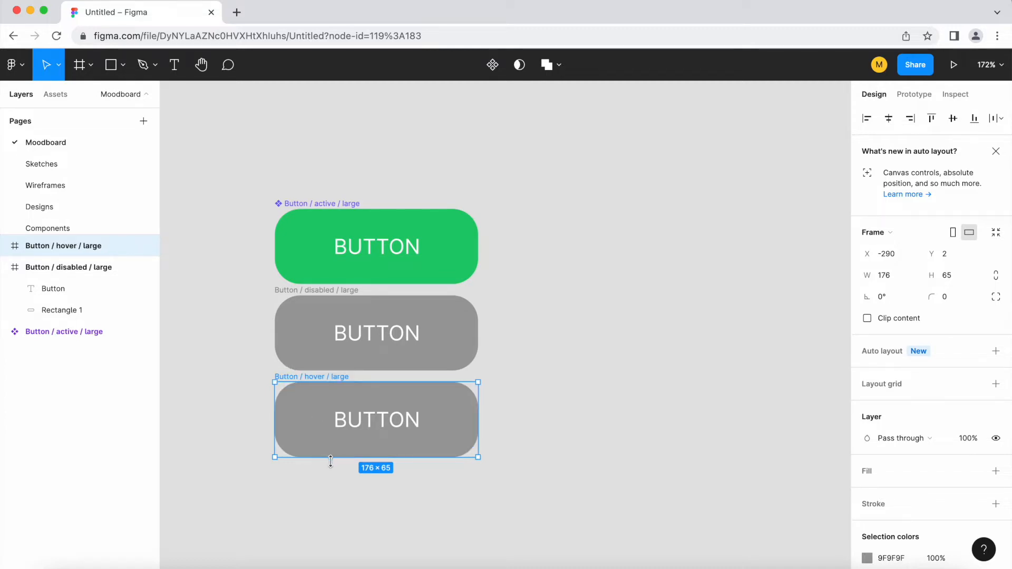
Set the hover button's rectangle fill colour to darker green 11A154.
double_click(467, 438)
key(Escape)
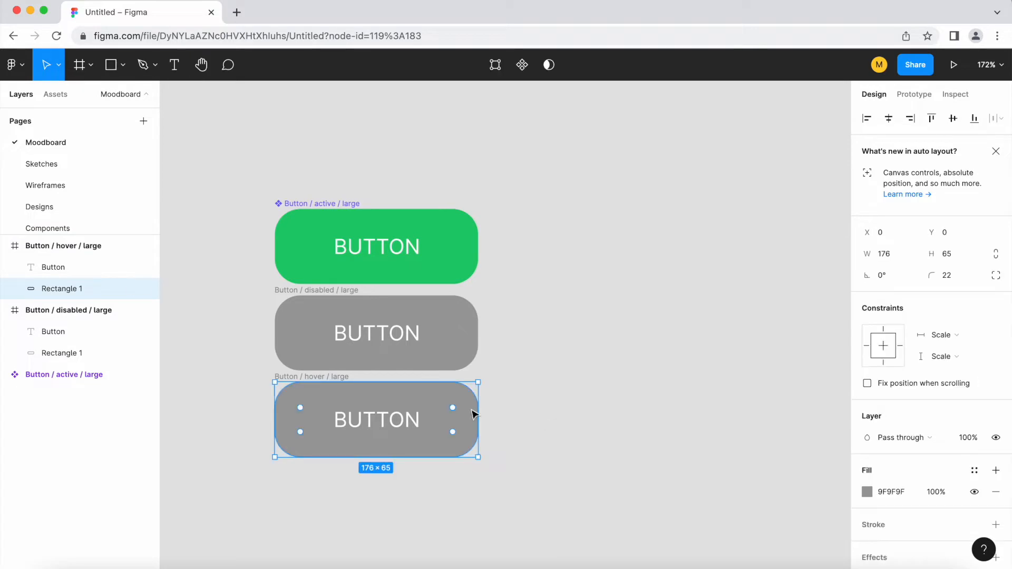
click(867, 492)
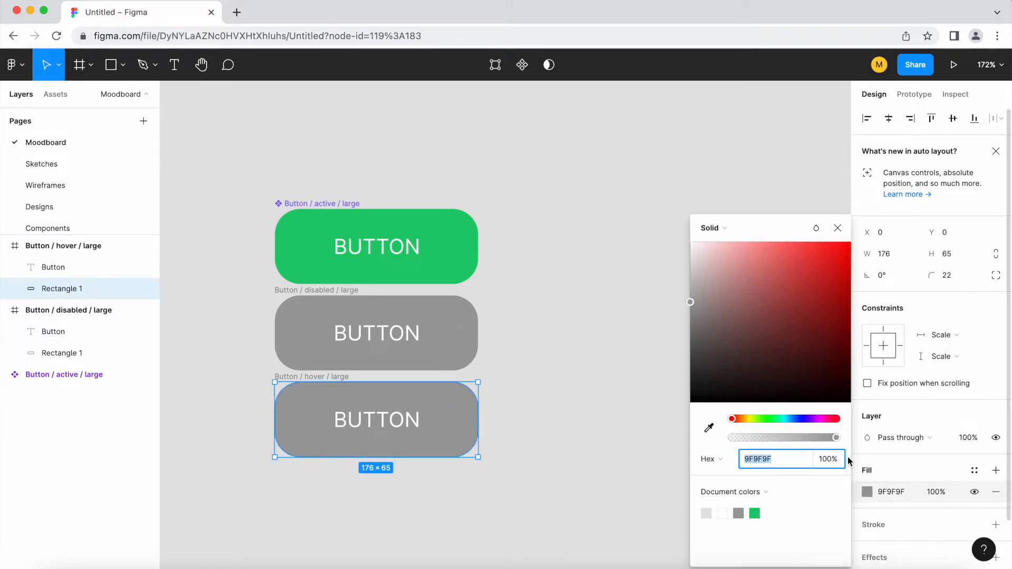
click(777, 418)
click(709, 432)
click(469, 259)
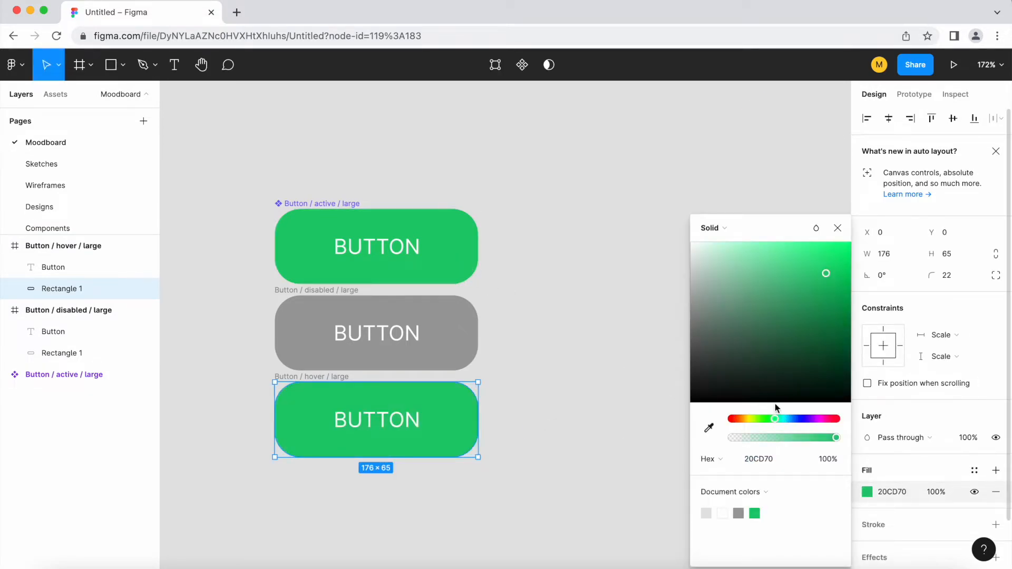
drag(821, 275, 833, 304)
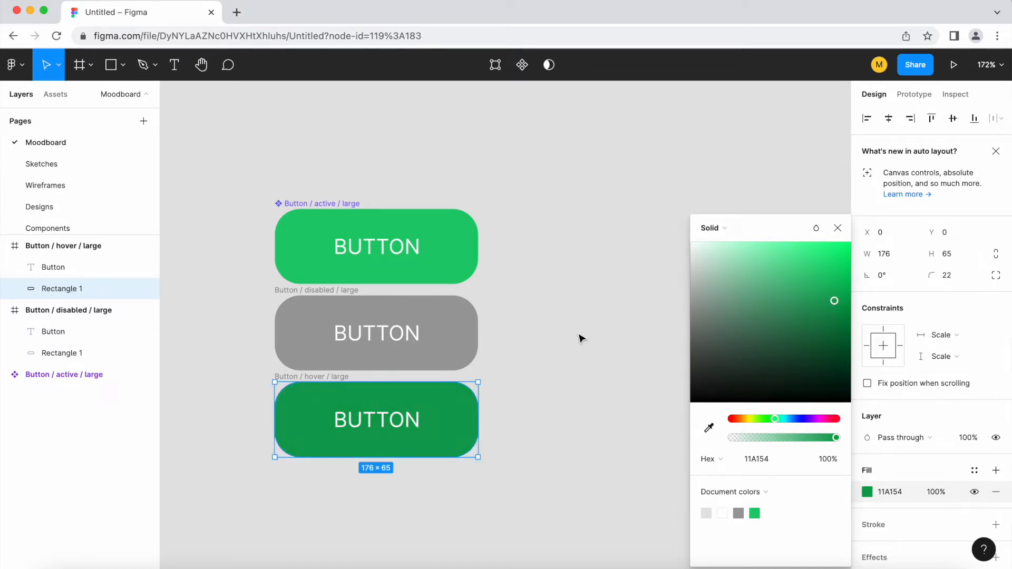
click(580, 338)
Select the disabled and hover frames and create multiple components from them.
click(309, 380)
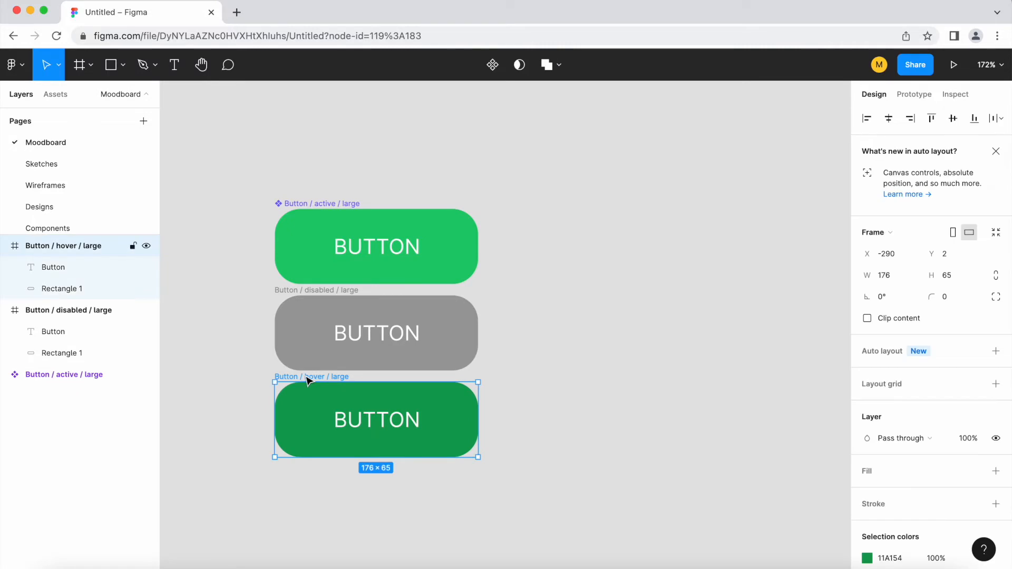
shift+click(327, 291)
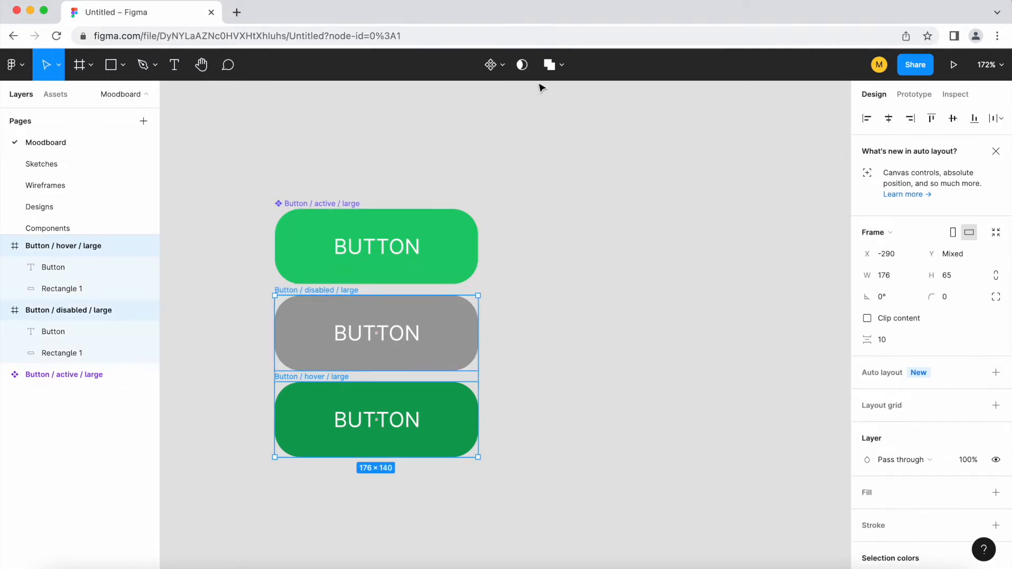
click(501, 66)
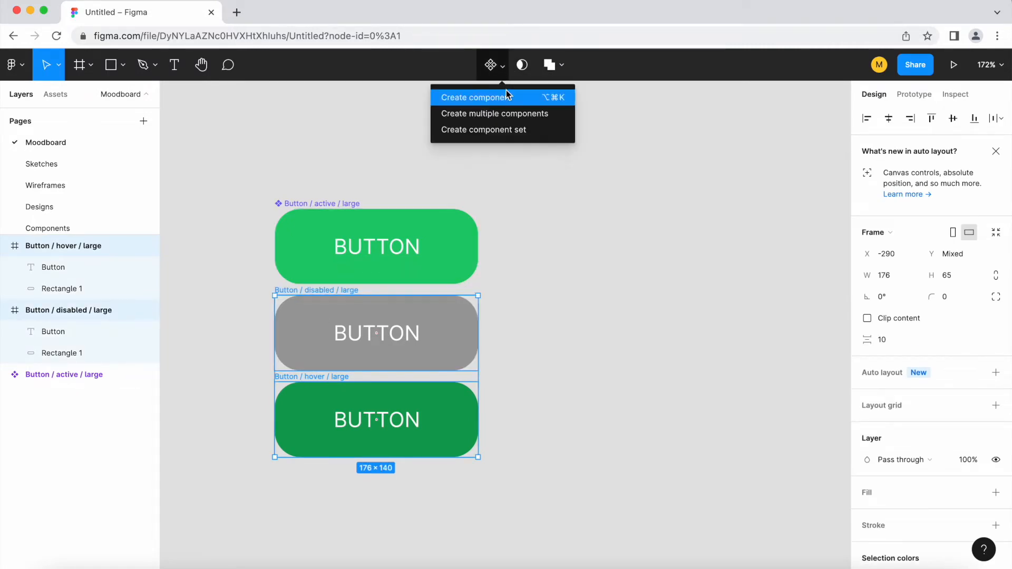
click(519, 115)
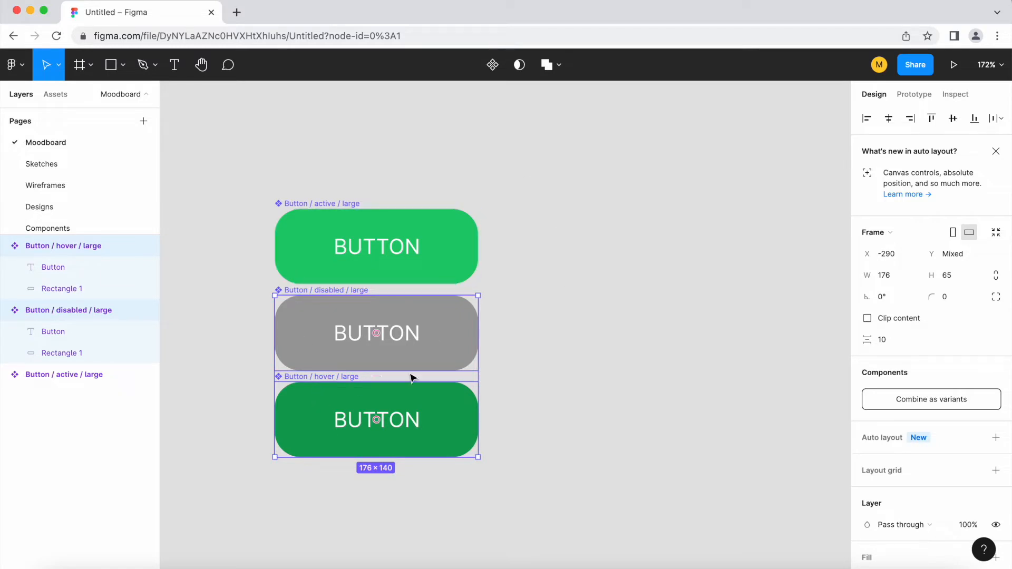
Select all three button components and combine them as variants.
click(546, 393)
drag(574, 498, 220, 167)
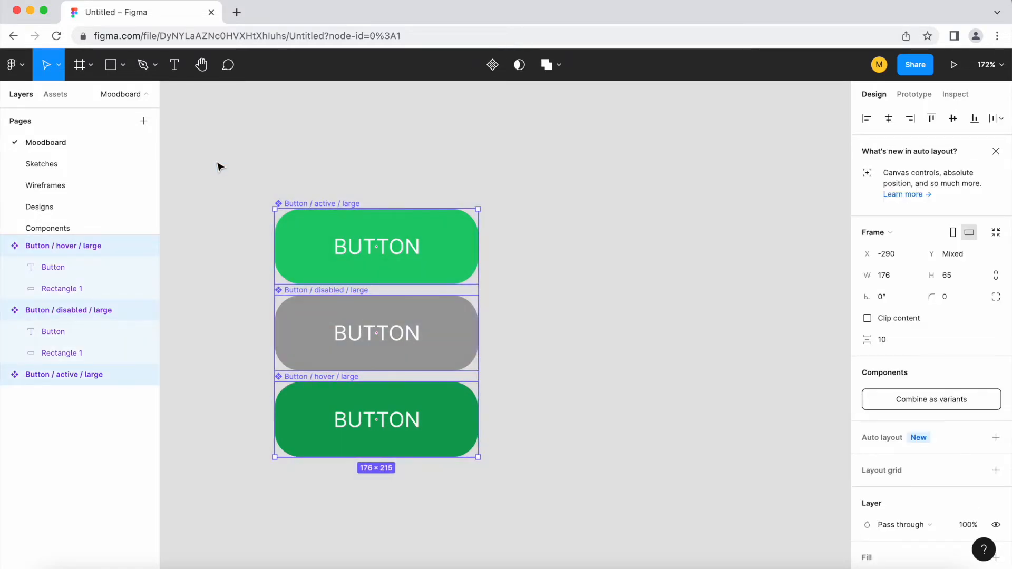
click(946, 405)
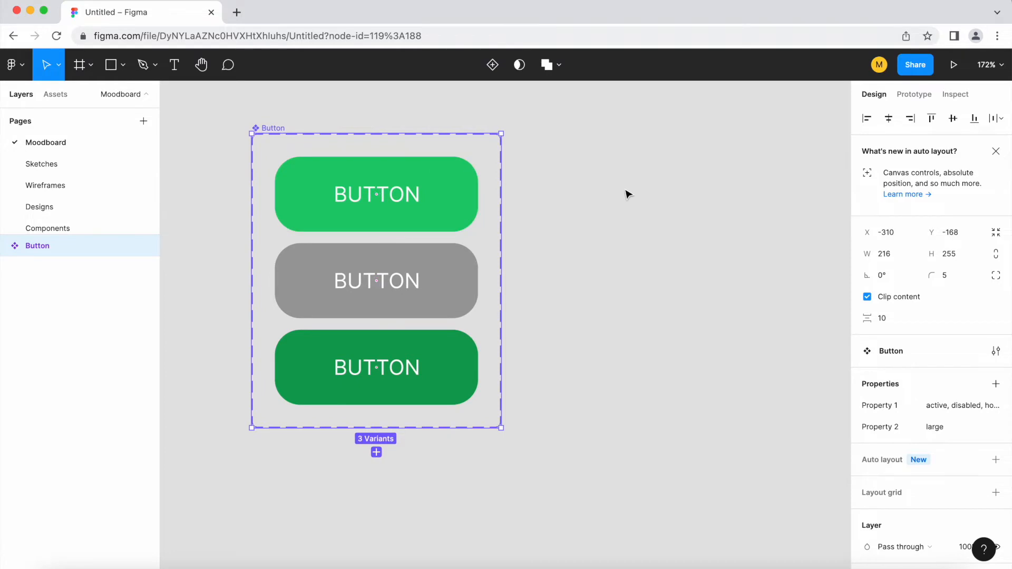
Rename the variant property "Property 1" to "States".
scroll(632, 370, up, 1)
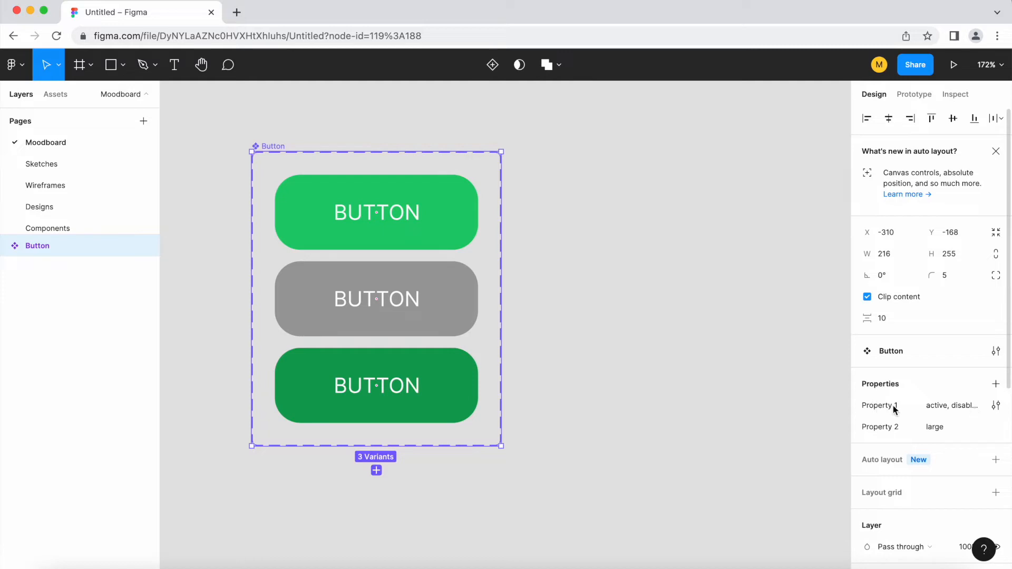
click(996, 407)
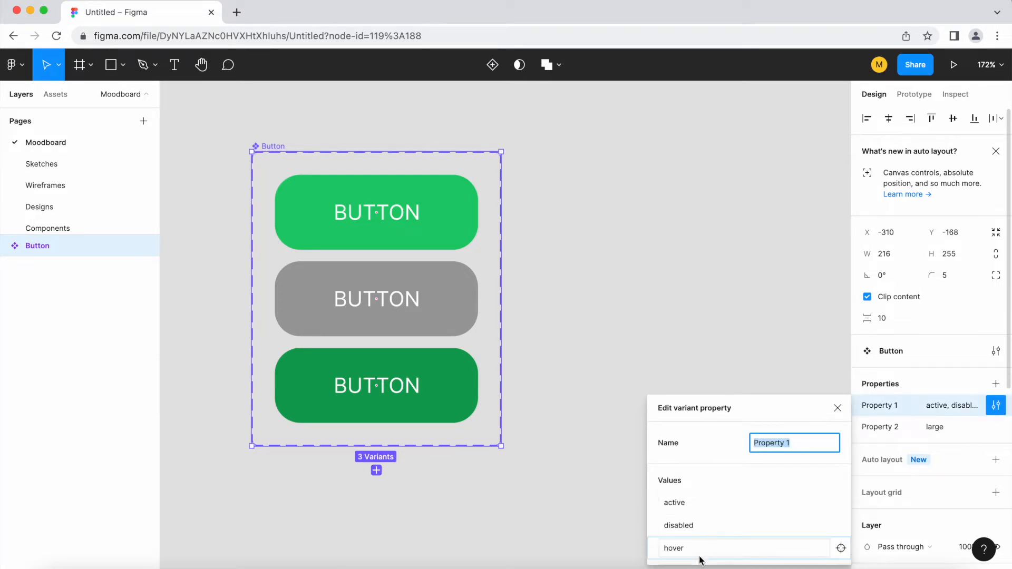
drag(789, 446, 716, 446)
text(States)
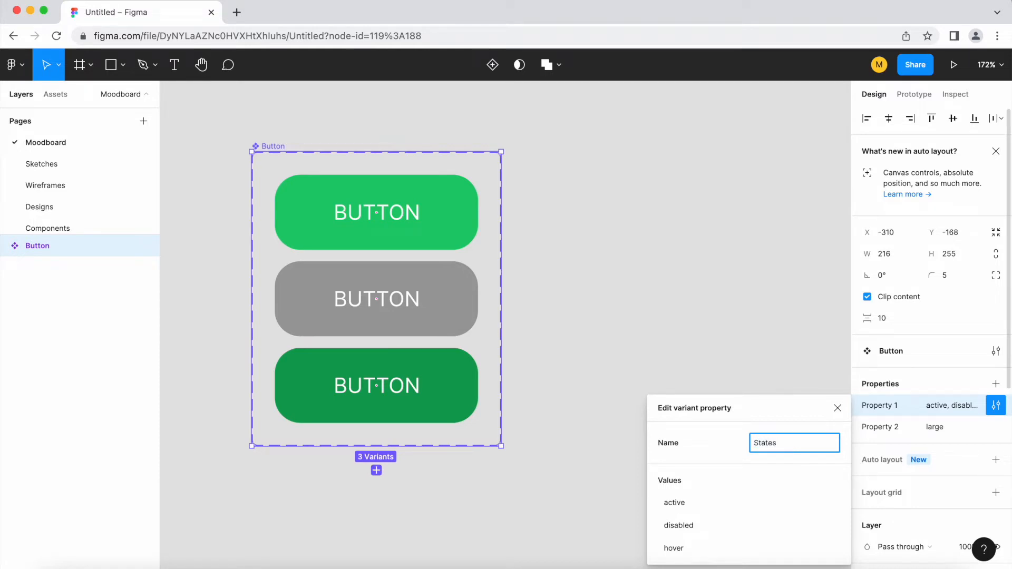
Rename the variant property "Property 2" to "Sizes".
click(996, 427)
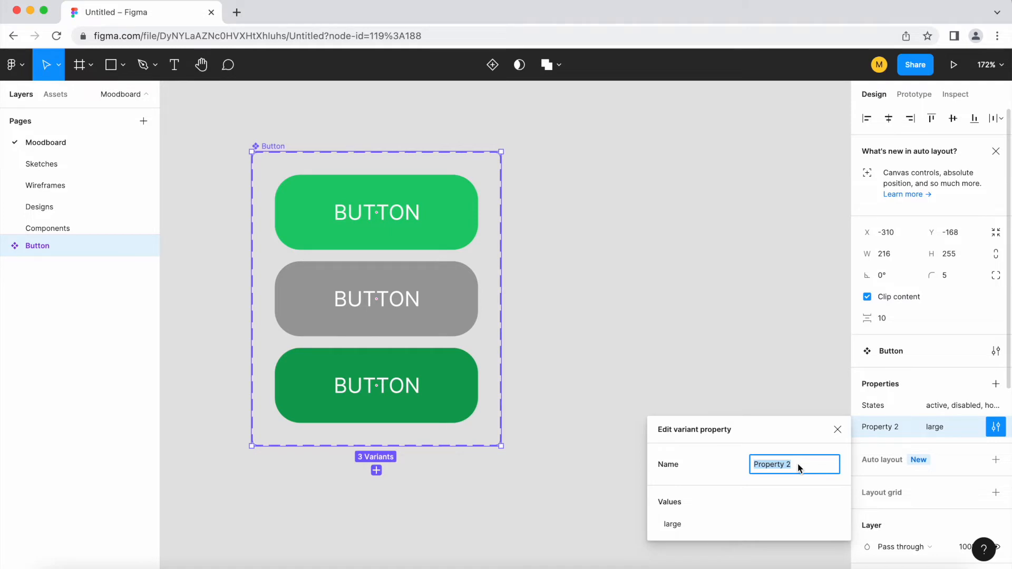
text(Sizes)
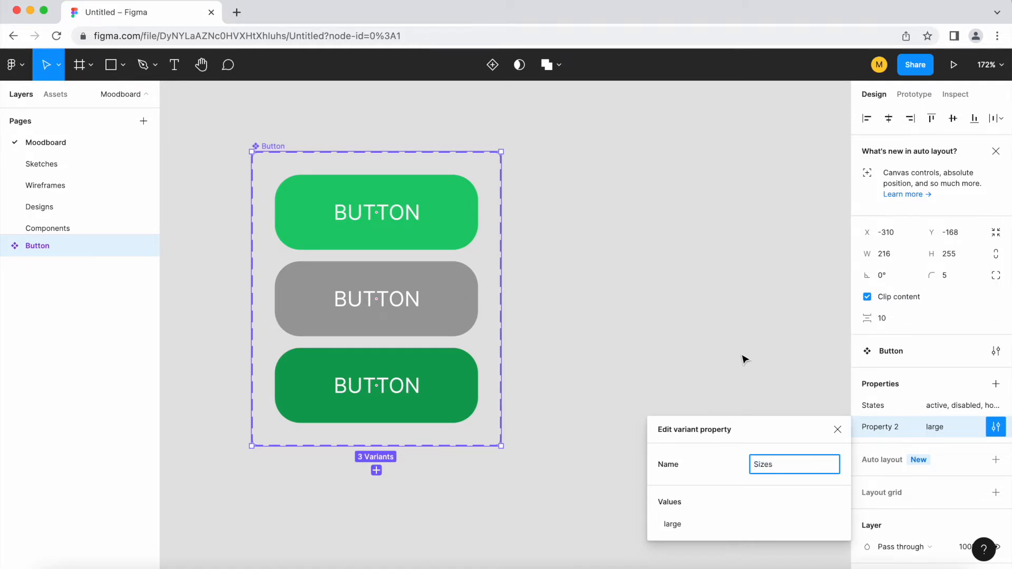
click(538, 328)
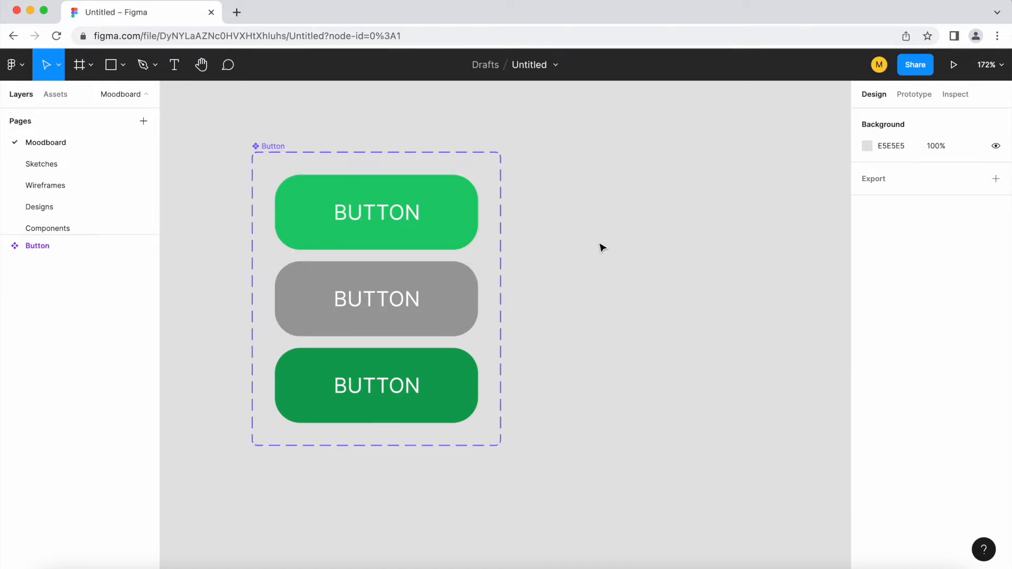
Open the assets list to check the Button component among local components.
drag(700, 378, 635, 367)
scroll(608, 396, down, 3)
scroll(695, 395, right, 2)
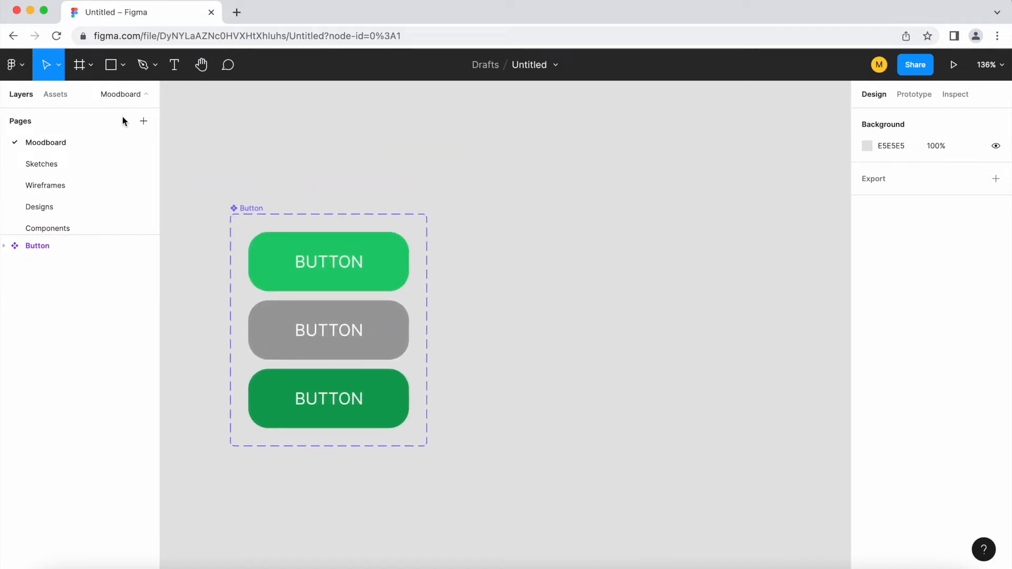
click(56, 95)
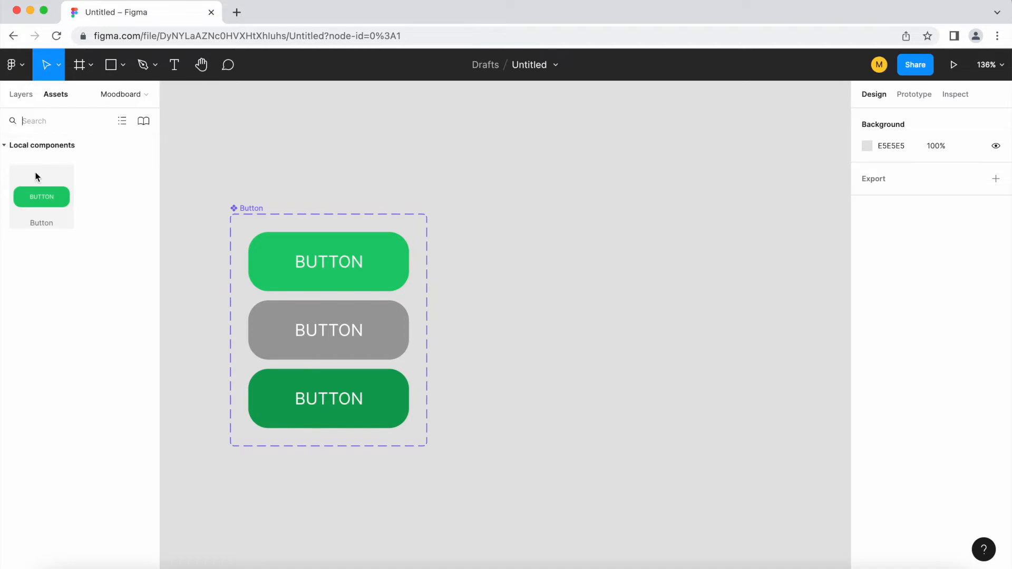
Place a Button instance from the assets onto the canvas and cycle its States through disabled, hover and back to active.
drag(41, 195, 642, 232)
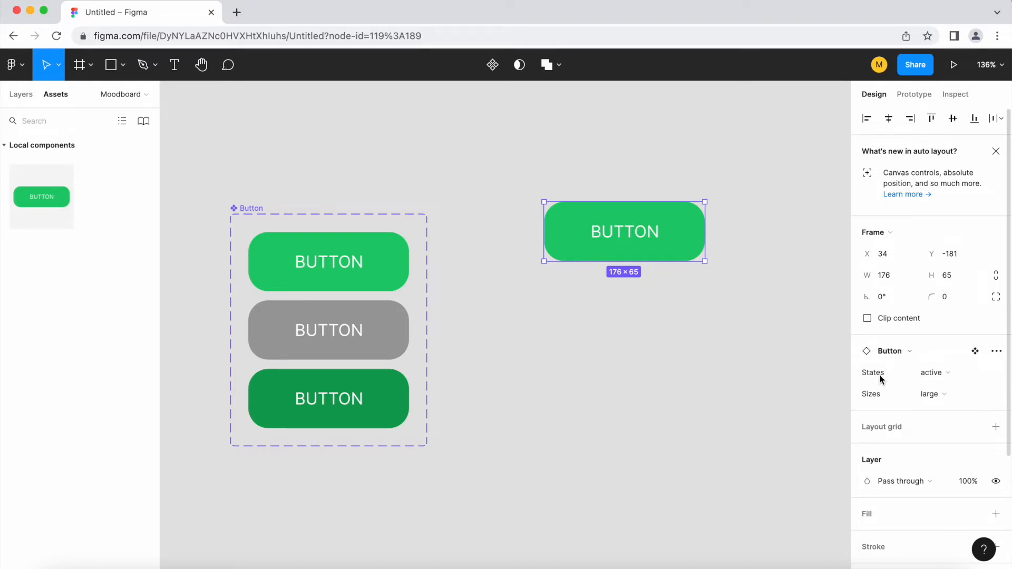
click(962, 375)
click(967, 385)
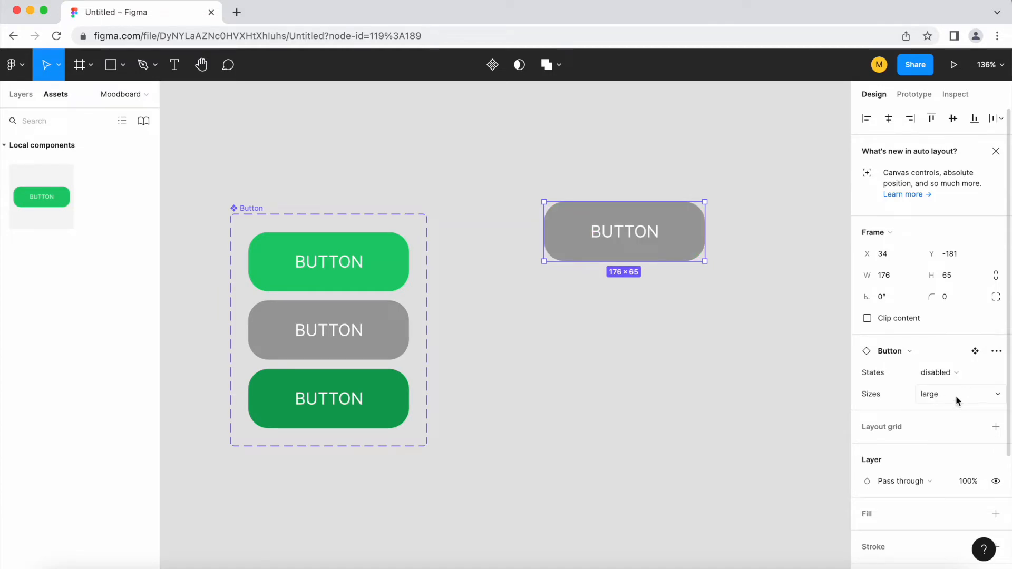
click(955, 371)
click(962, 391)
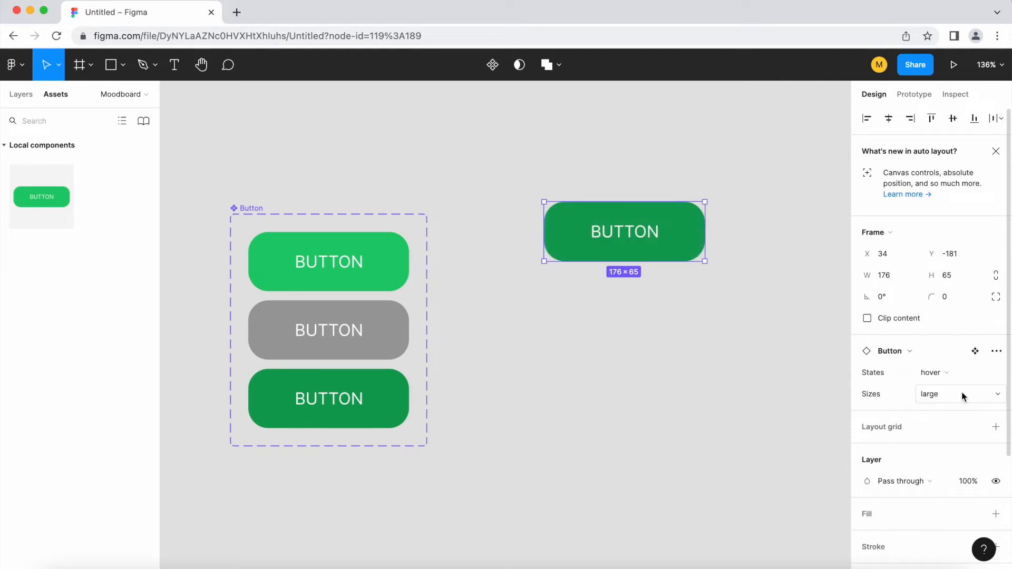
click(943, 373)
click(943, 341)
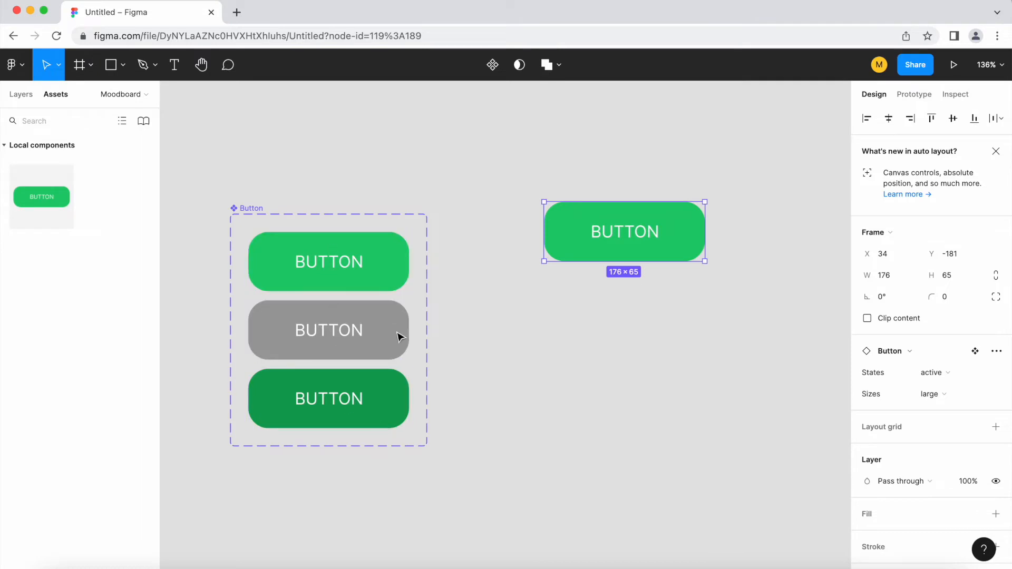
Add a fourth variant to the Button component set.
click(653, 361)
drag(743, 357, 691, 339)
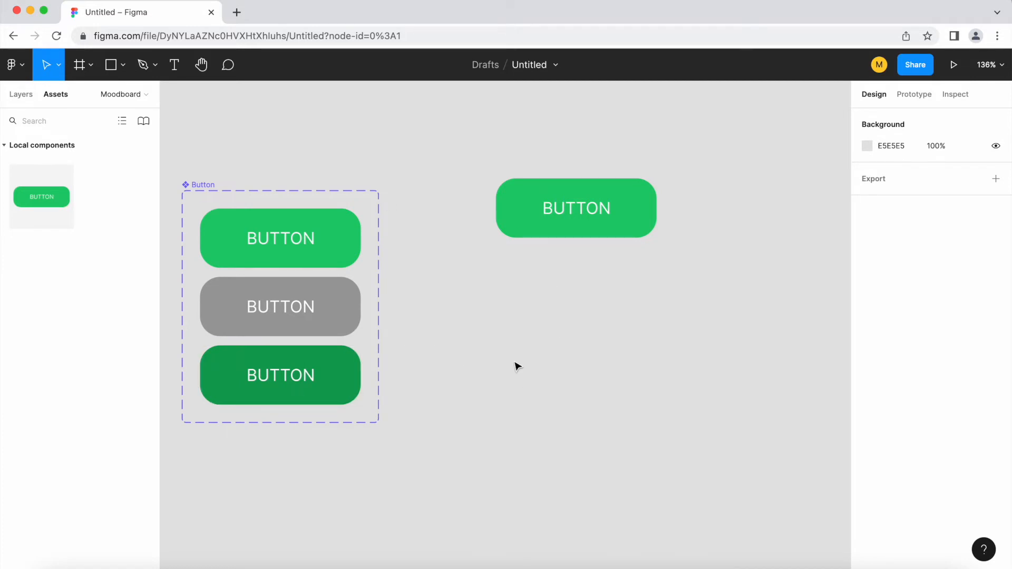
drag(485, 379, 557, 341)
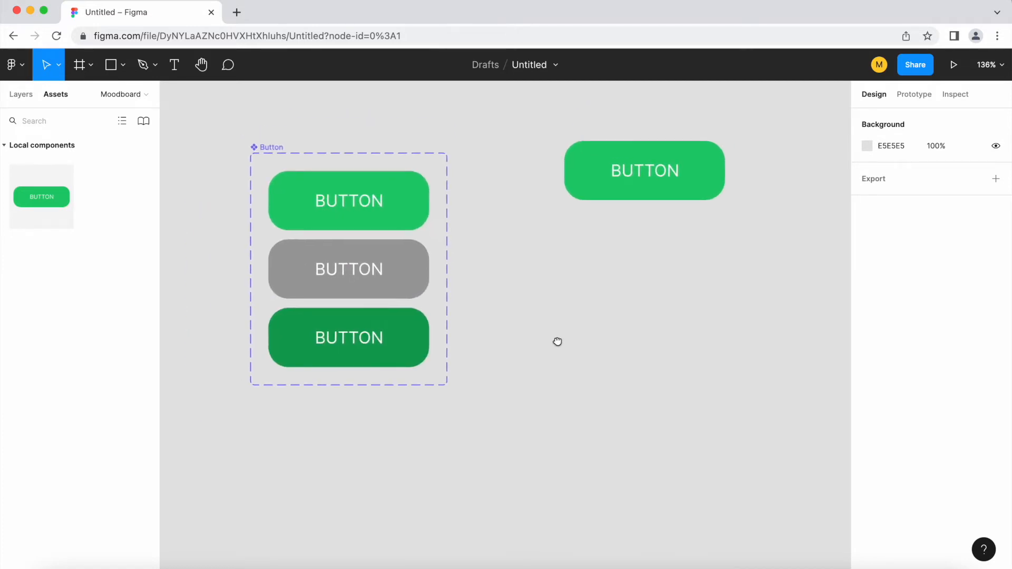
click(265, 153)
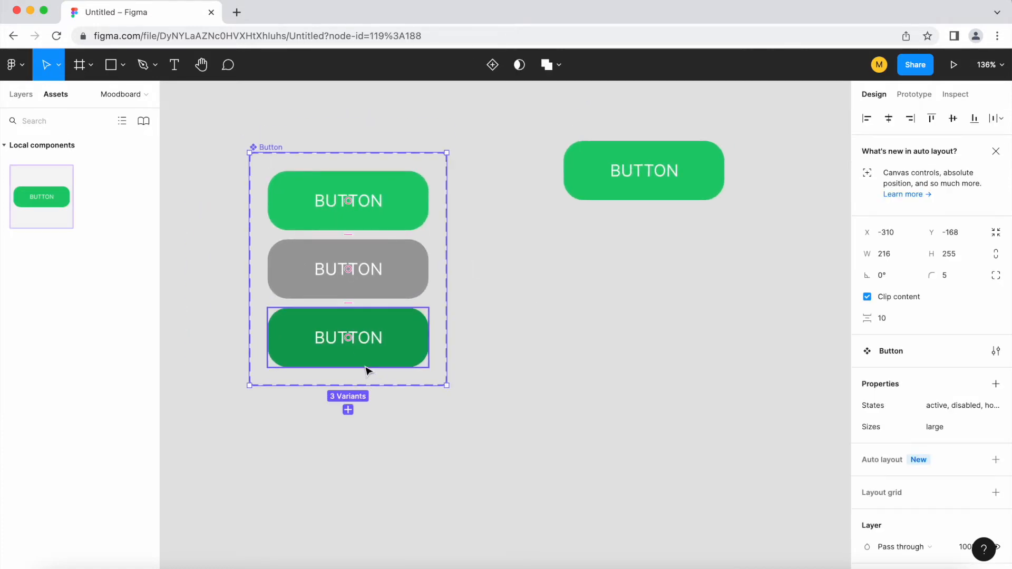
click(347, 412)
scroll(311, 475, up, 3)
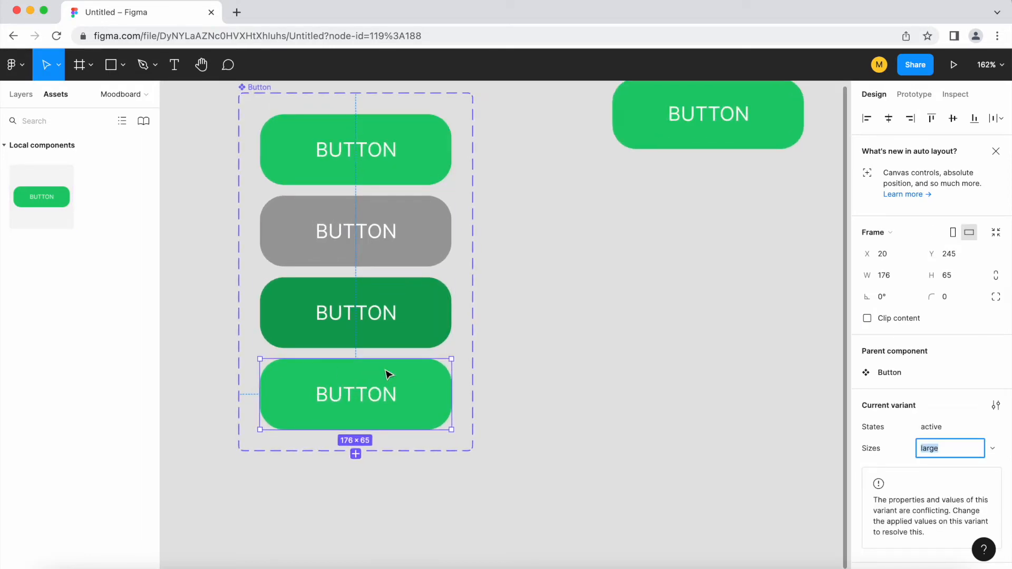
Set the new variant's Sizes value to small.
click(21, 95)
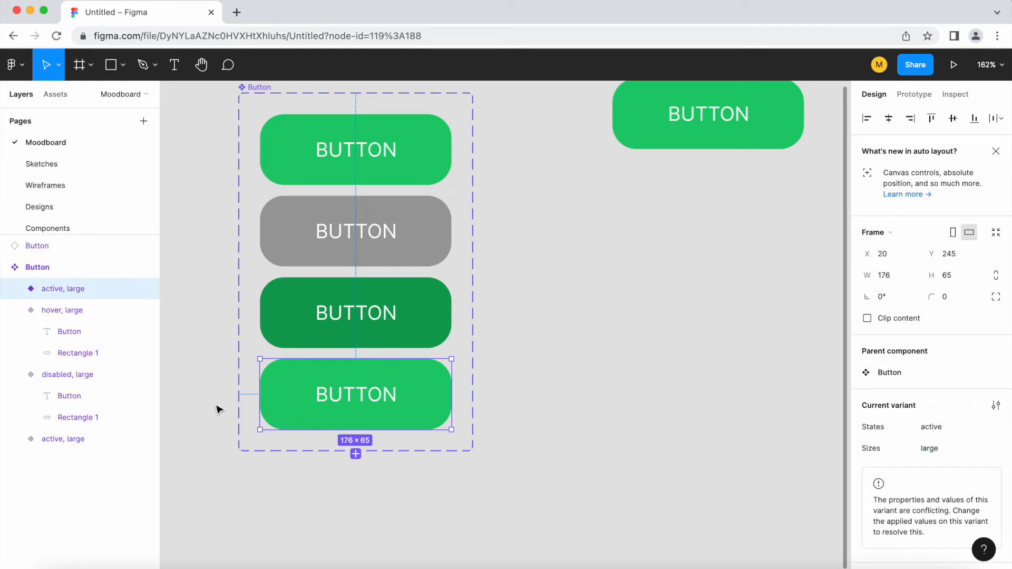
double_click(70, 291)
click(112, 291)
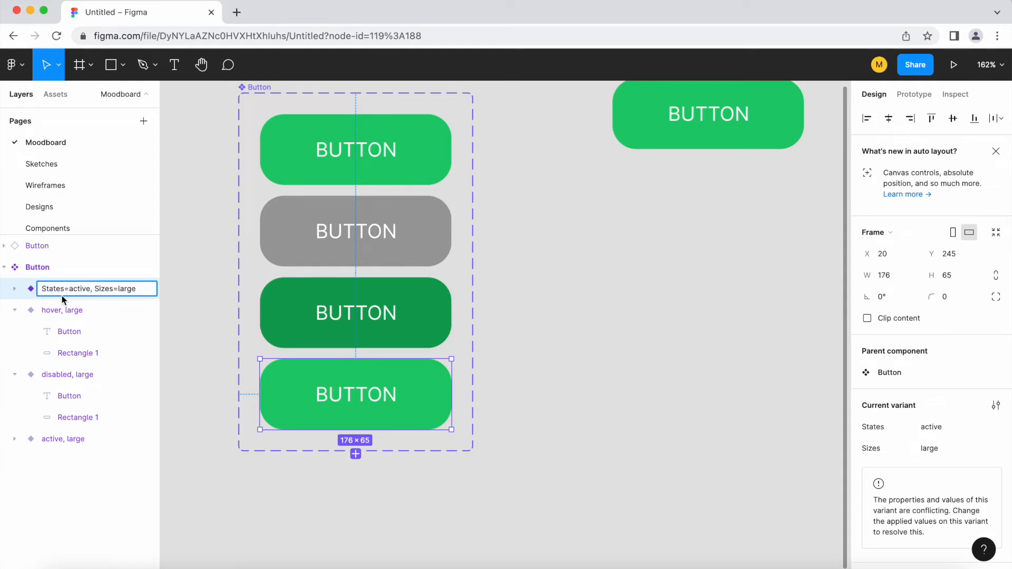
click(435, 500)
click(390, 397)
click(945, 453)
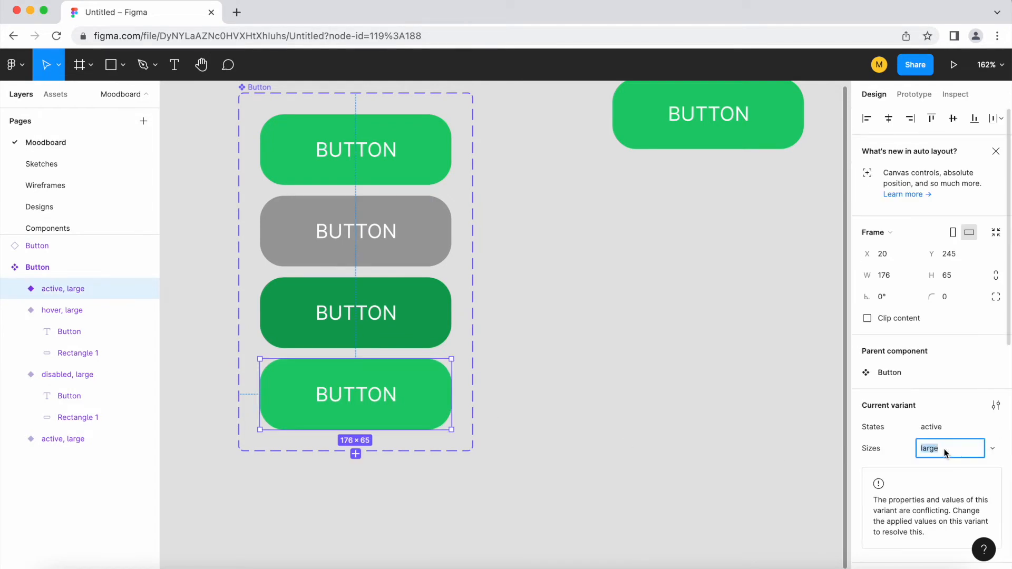
text(small)
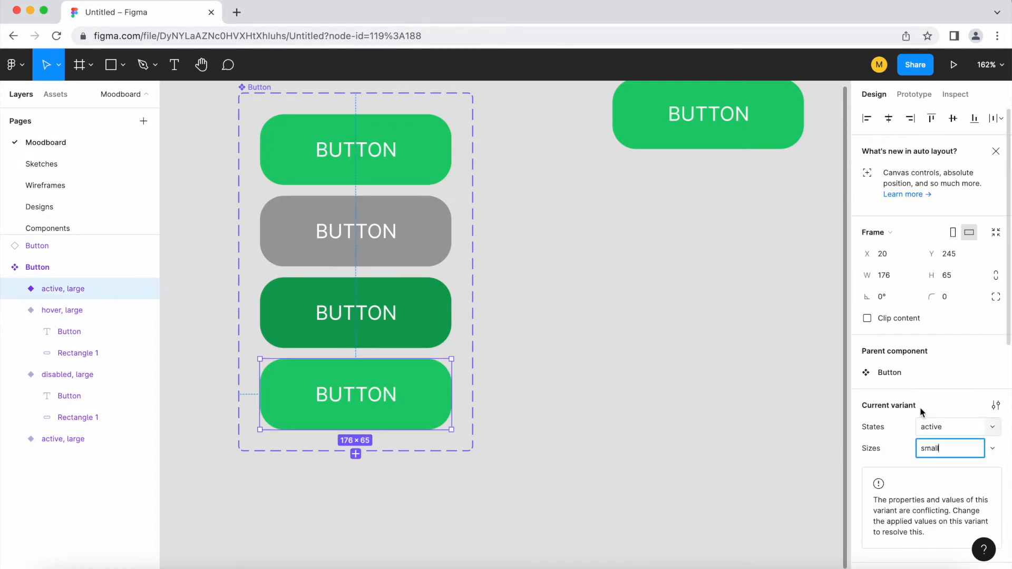
key(Return)
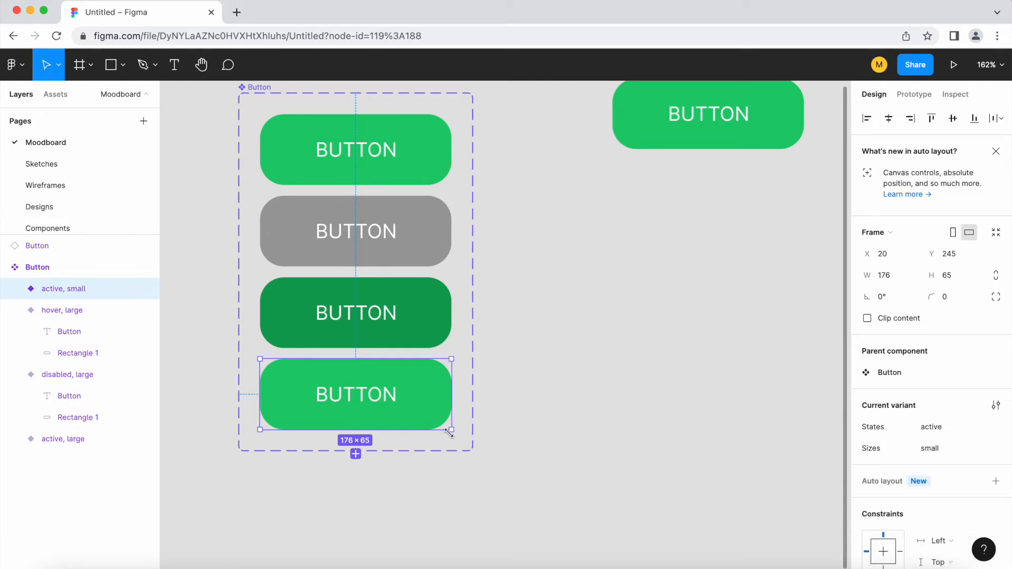
Shrink the small variant to about 129 × 48 and set its label font size to 12.
drag(452, 431, 401, 411)
double_click(331, 391)
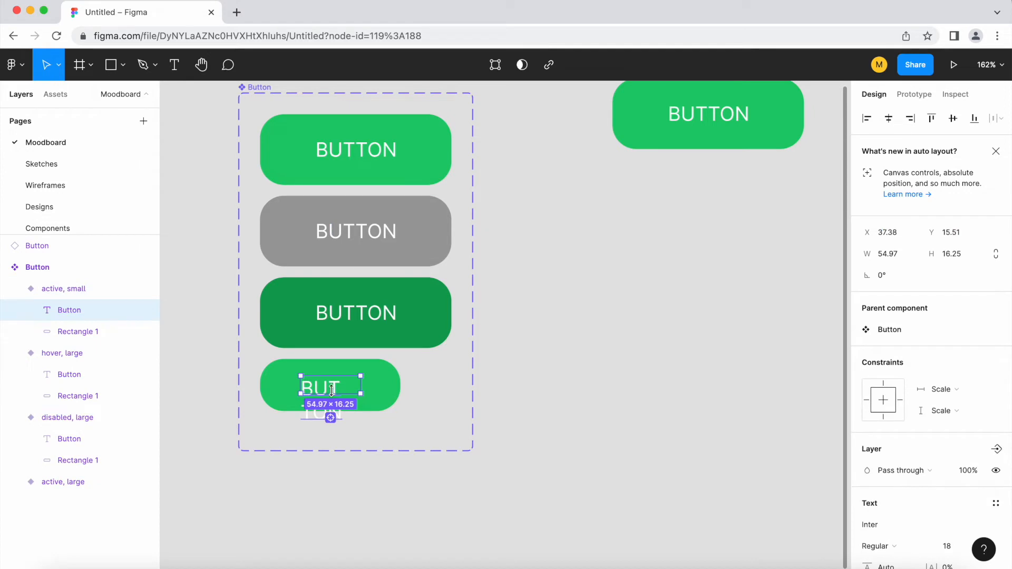
scroll(957, 514, down, 1)
click(958, 527)
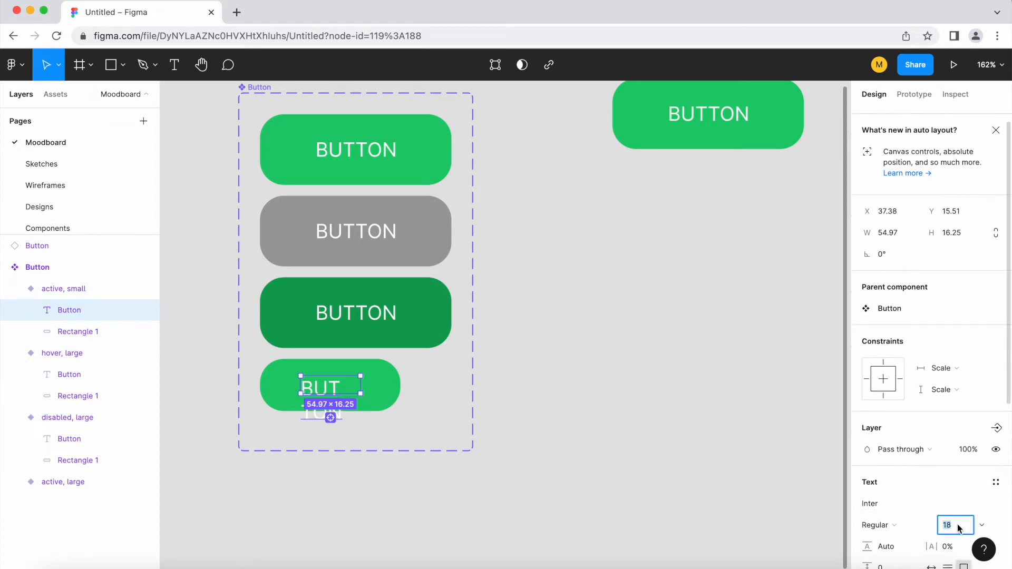
text(12)
key(Return)
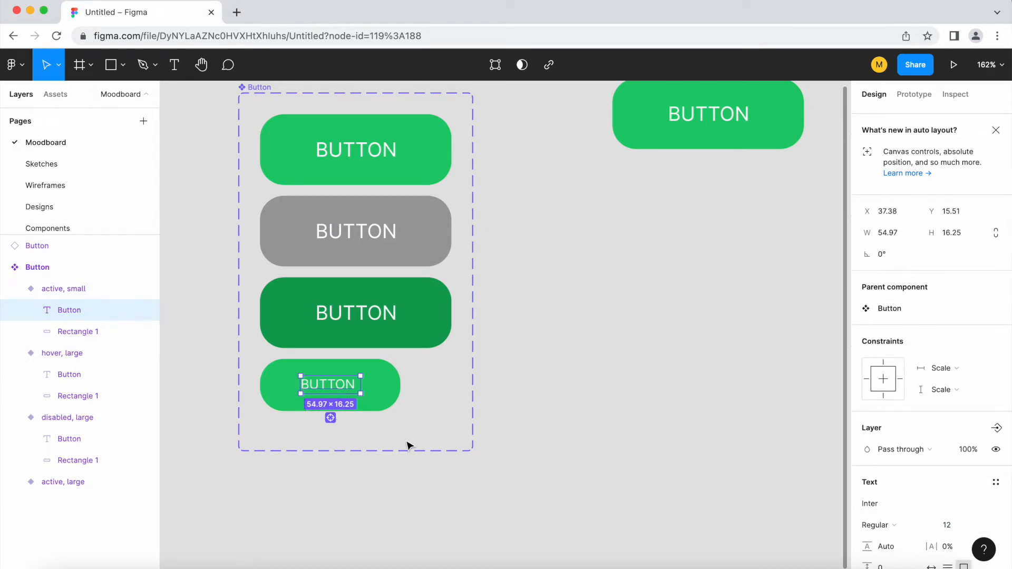
Add another variant to the set as a copy of the small active button.
scroll(284, 416, up, 3)
drag(338, 388, 337, 388)
click(397, 398)
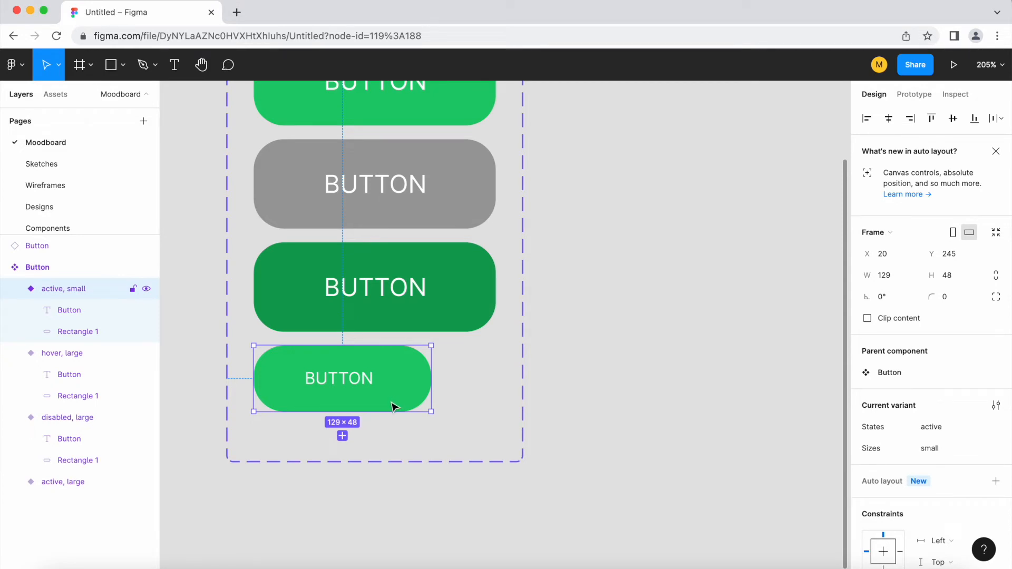
click(343, 436)
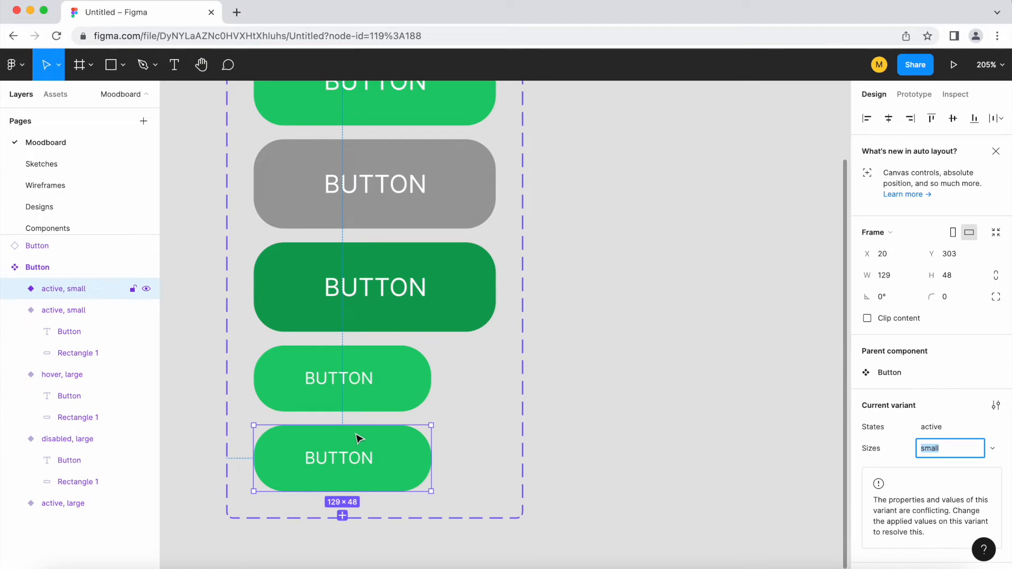
Set the new small variant's States to disabled.
double_click(343, 464)
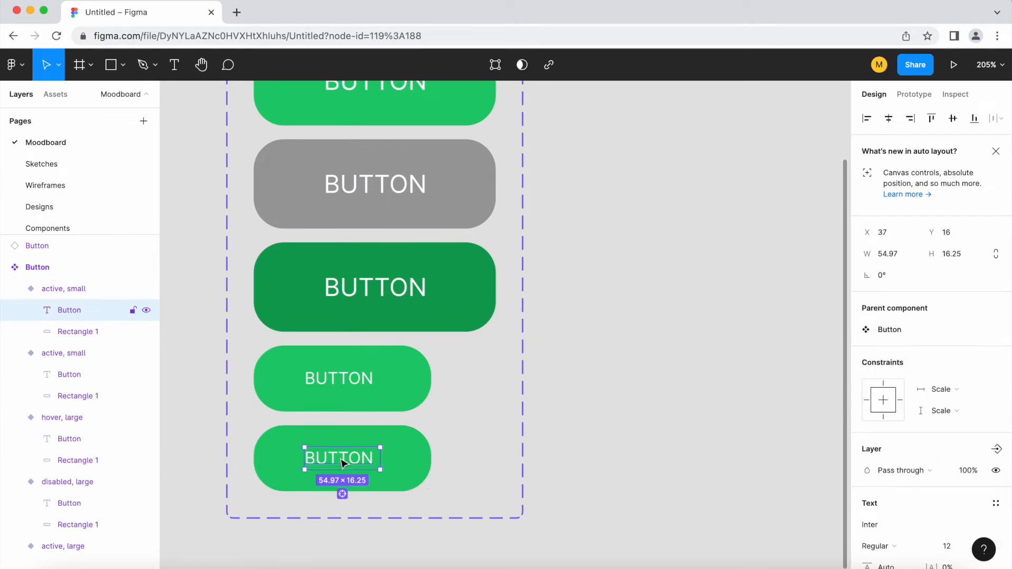
key(Escape)
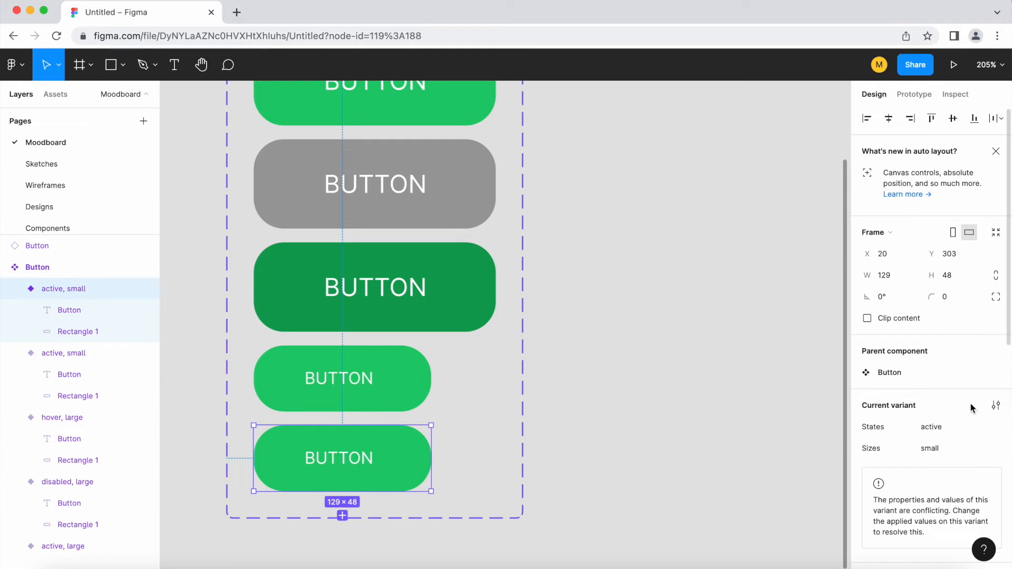
scroll(610, 388, up, 5)
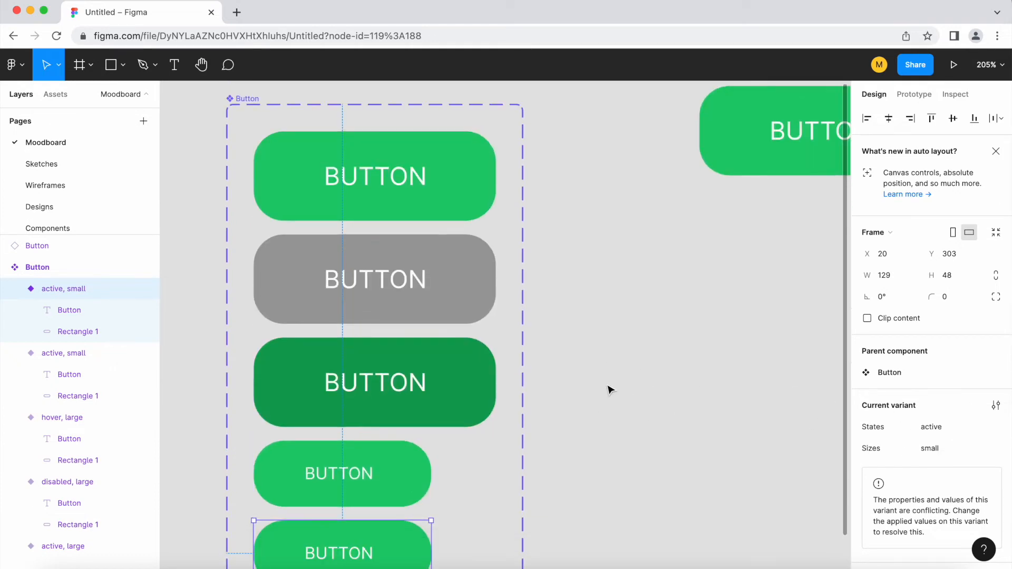
click(441, 282)
scroll(441, 285, down, 5)
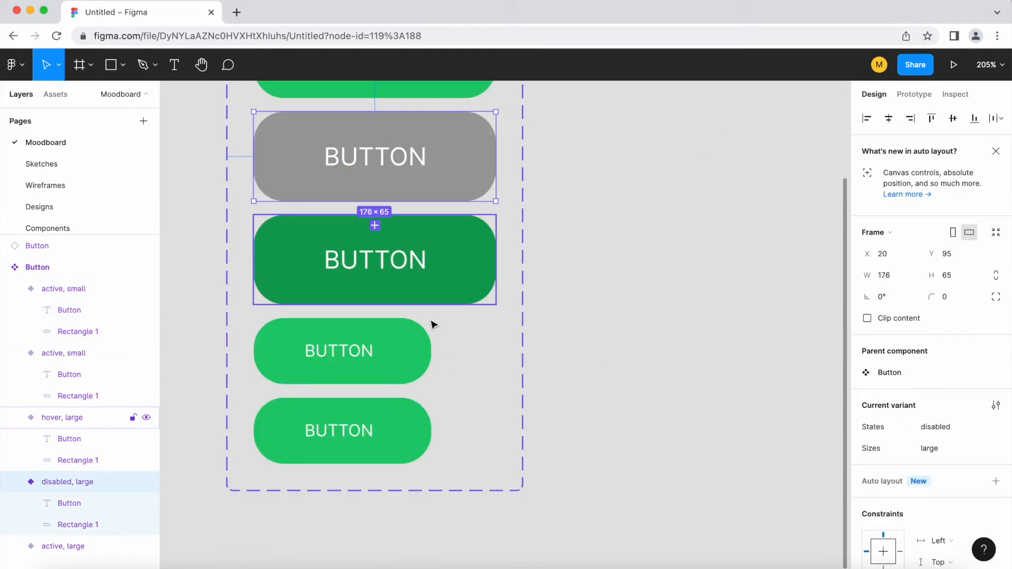
click(375, 454)
click(943, 432)
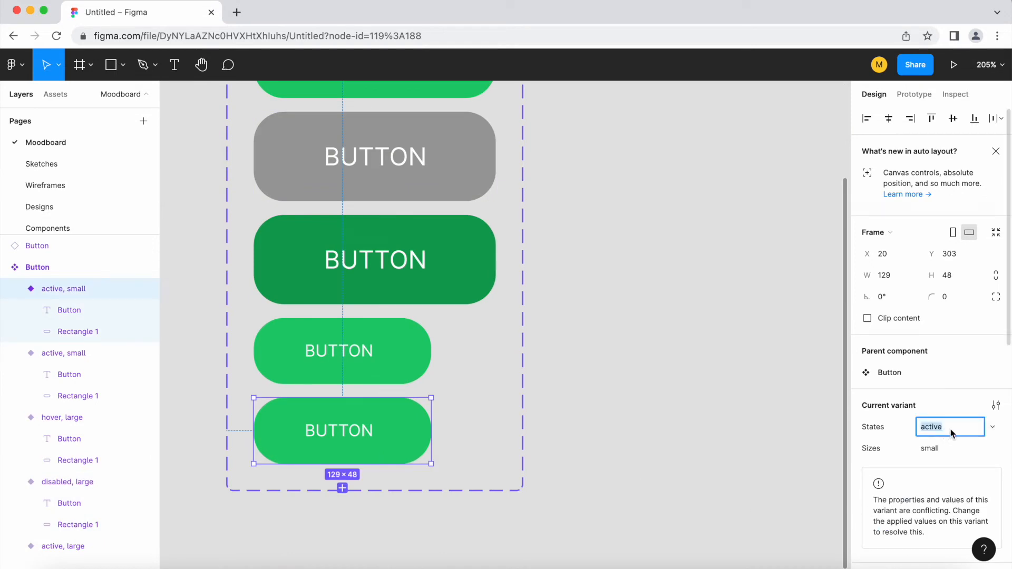
text(dis)
double_click(395, 432)
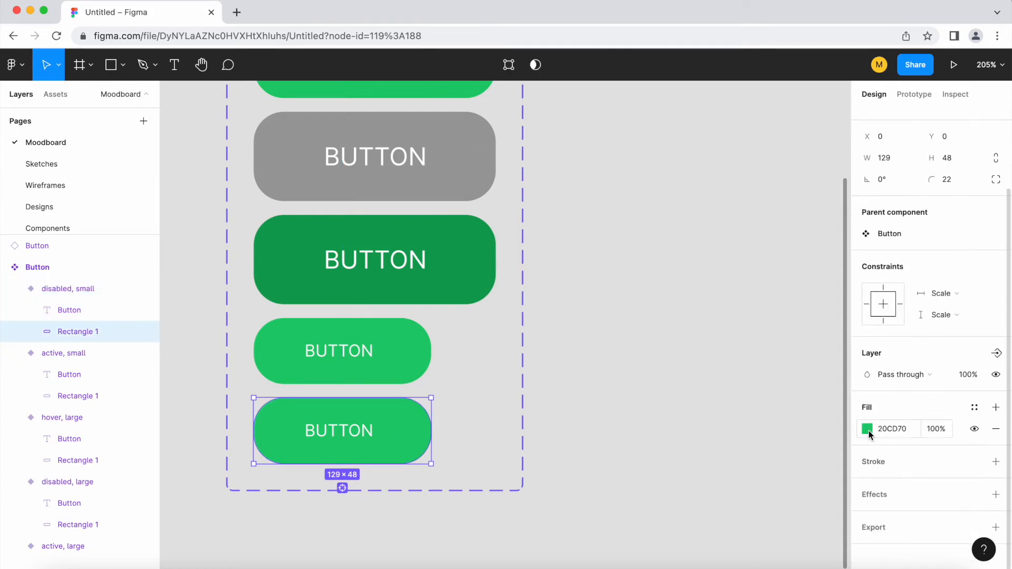
Fill the small disabled variant with the gray sampled from the large disabled button using the eyedropper.
click(867, 429)
click(710, 428)
click(466, 174)
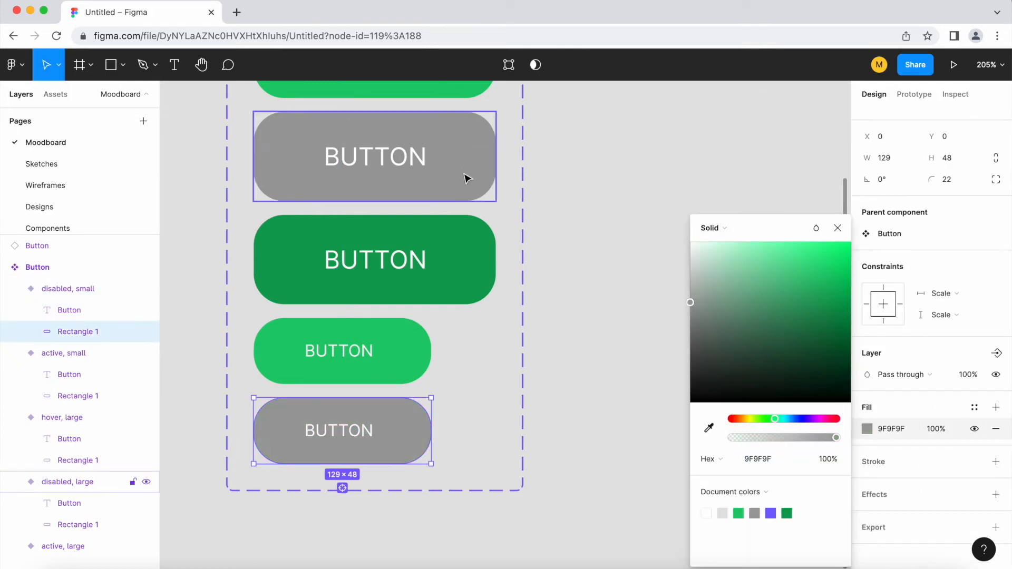
click(500, 444)
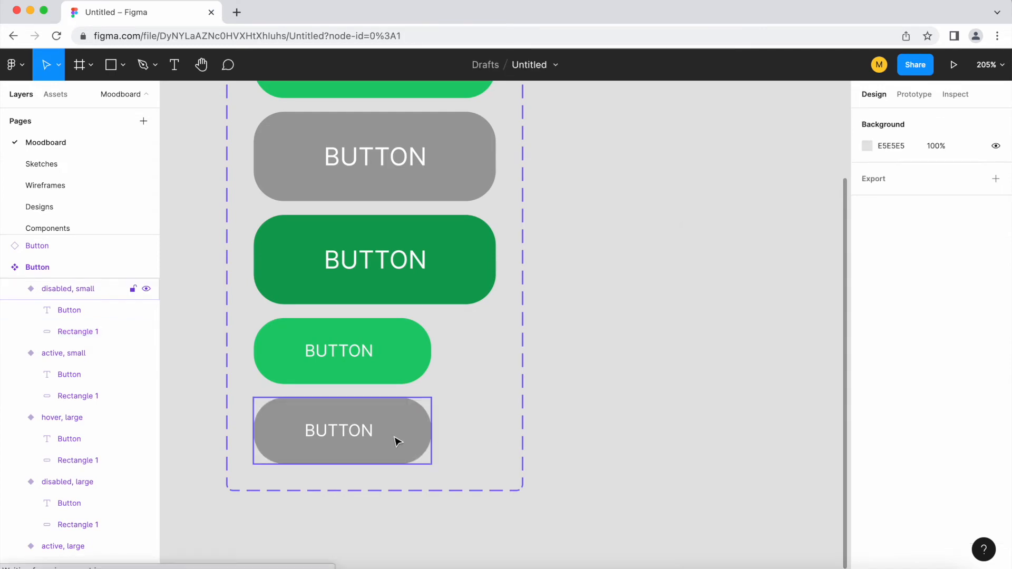
Duplicate the small disabled variant and set the copy's States to hover.
click(391, 437)
key(ctrl+d)
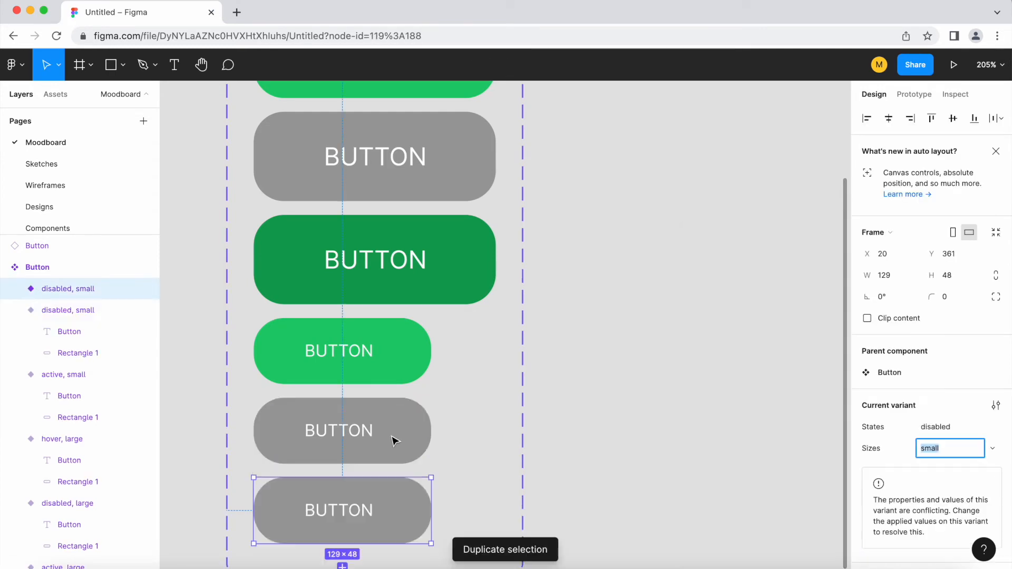
click(951, 429)
text(hover)
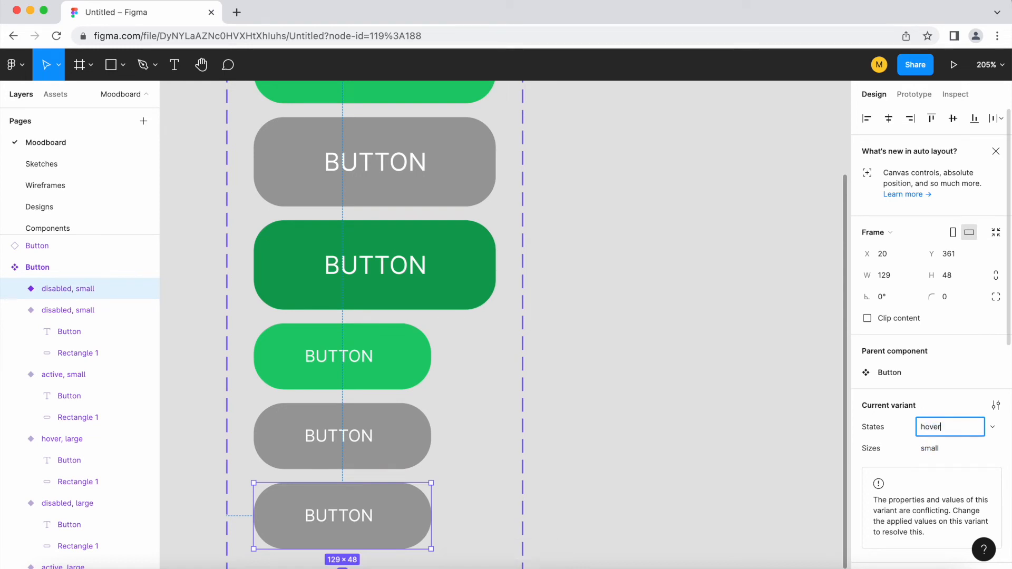
double_click(426, 522)
Fill the small hover variant with the dark green sampled from the large hover button.
click(867, 525)
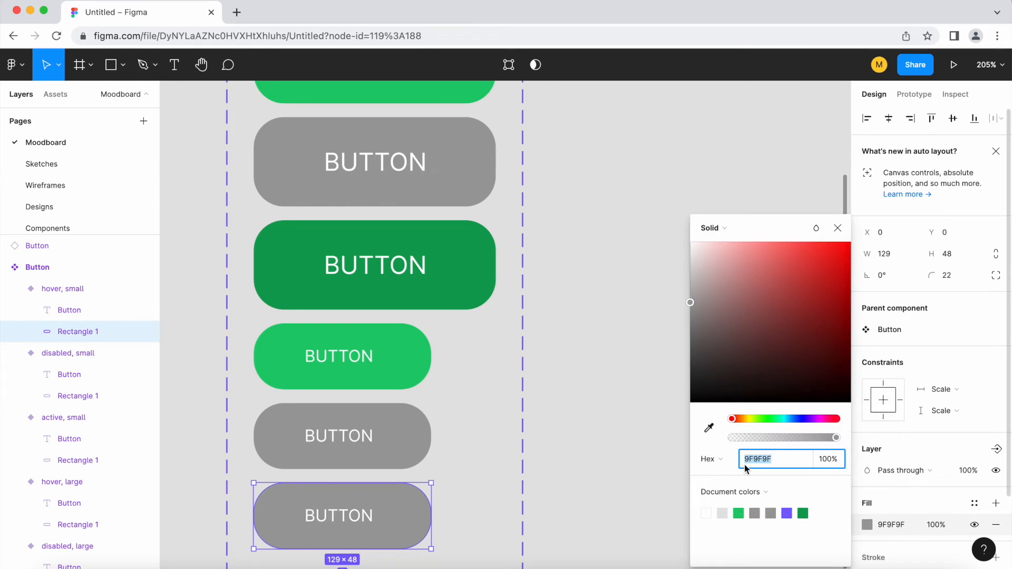
click(710, 430)
click(468, 285)
click(558, 351)
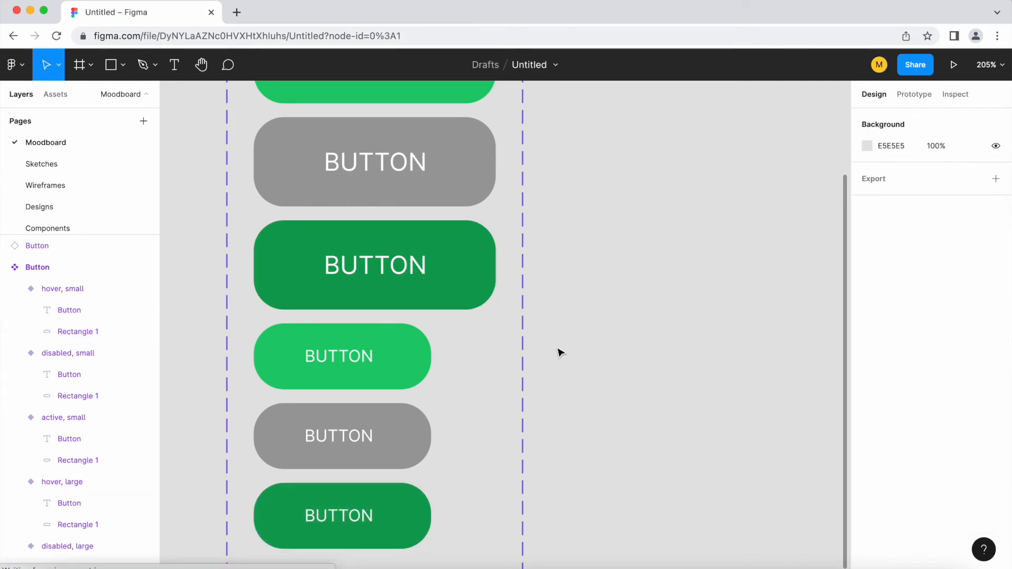
Move the Button instance lower, beside the component set.
scroll(352, 328, down, 2)
scroll(352, 328, down, 3)
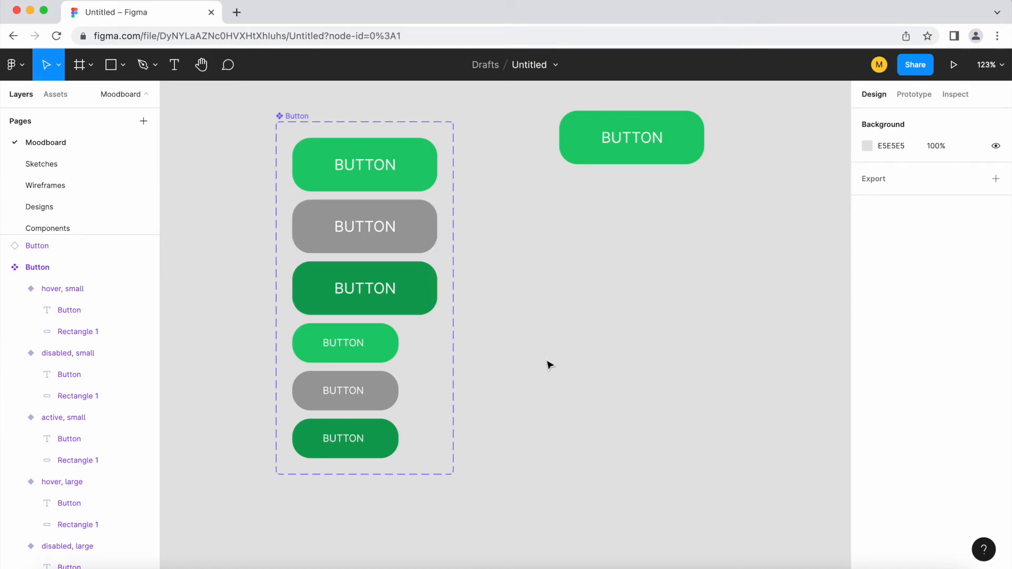
scroll(547, 363, up, 2)
scroll(547, 364, right, 2)
drag(583, 332, 559, 330)
click(583, 209)
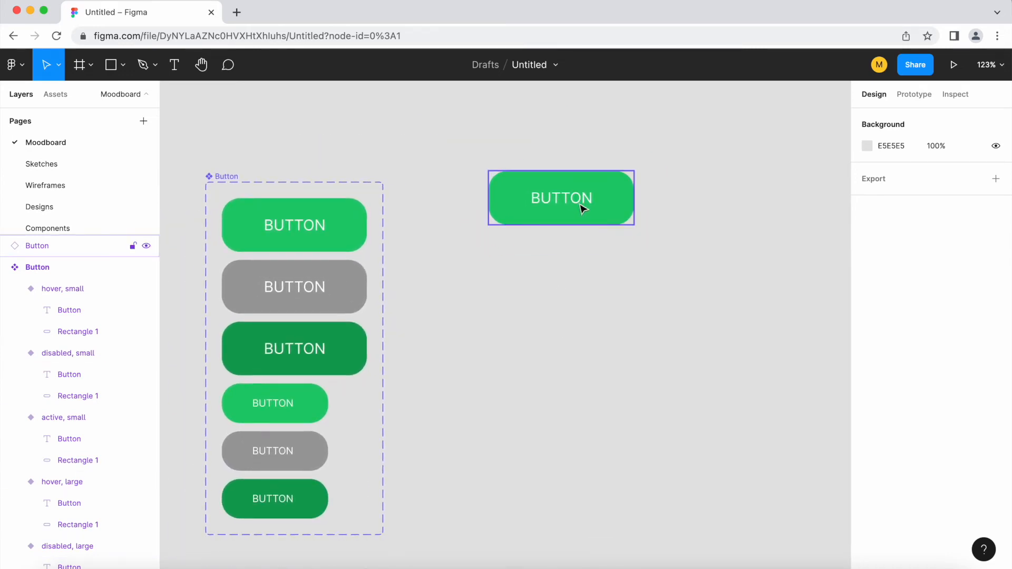
drag(584, 215, 570, 349)
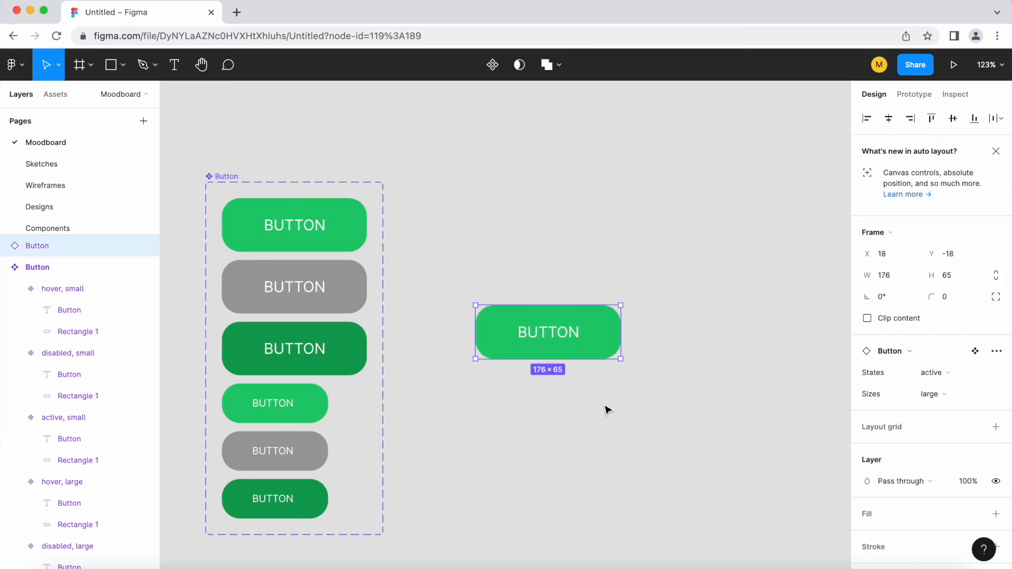
scroll(561, 380, up, 2)
click(579, 396)
click(531, 349)
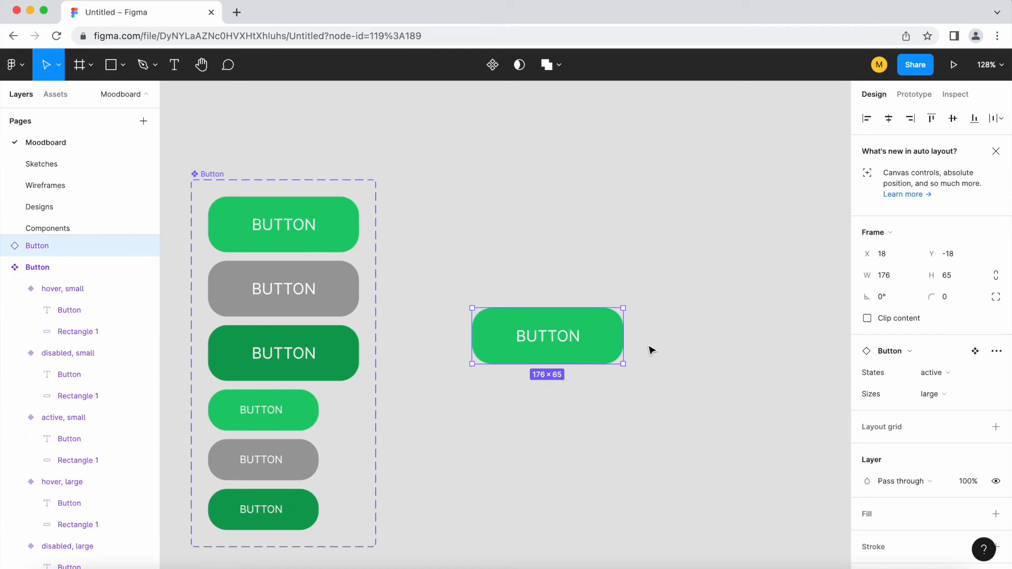
click(618, 293)
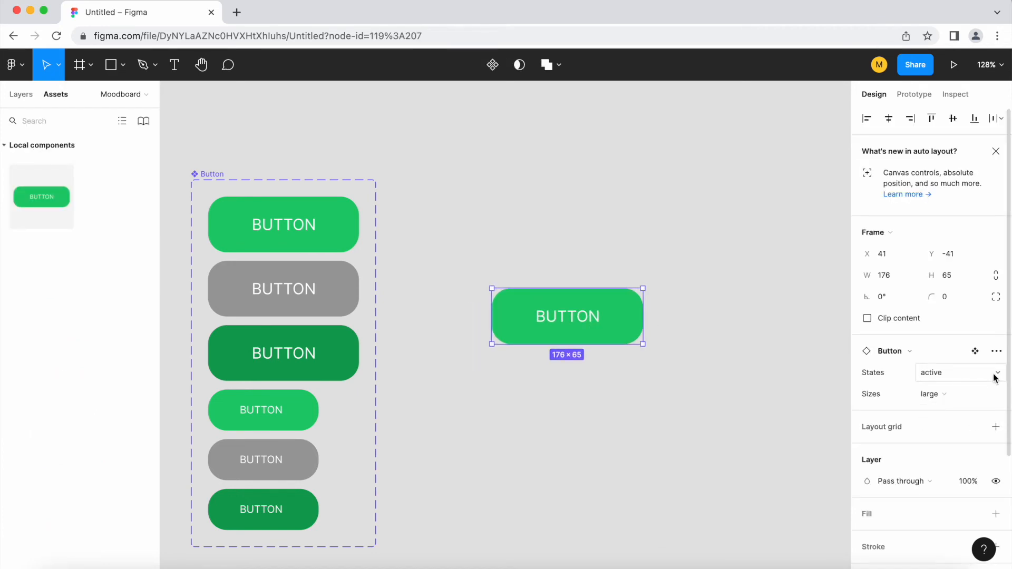
Switch the Button instance through its States and Sizes options, setting it to small with the active state.
click(720, 385)
click(583, 327)
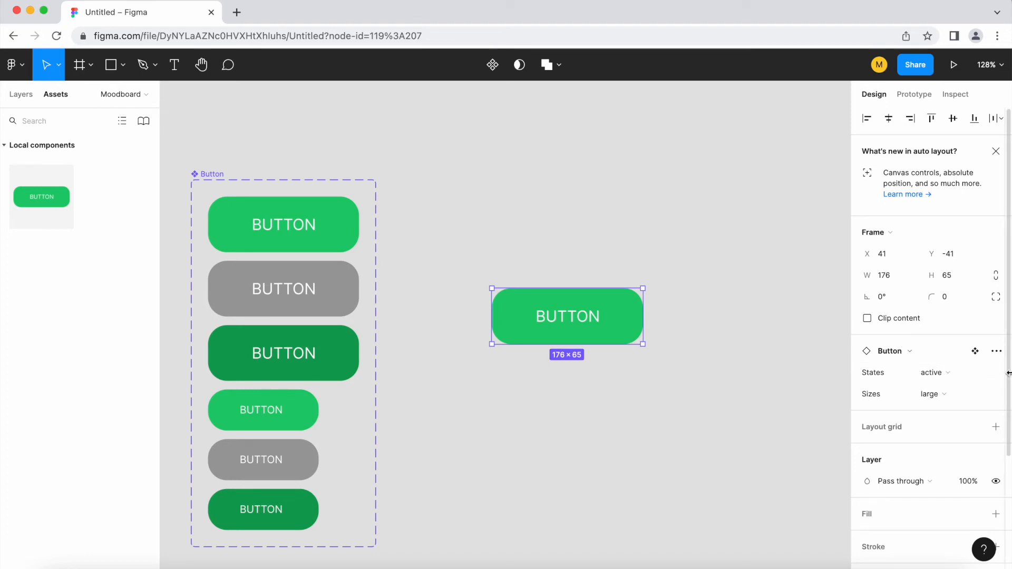
click(967, 379)
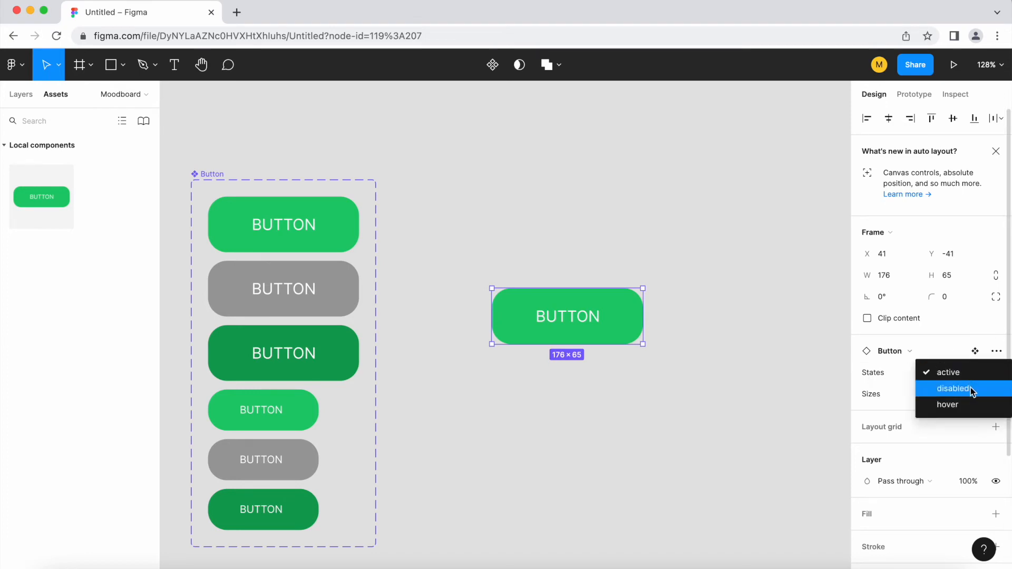
click(970, 387)
click(970, 378)
click(968, 389)
click(965, 395)
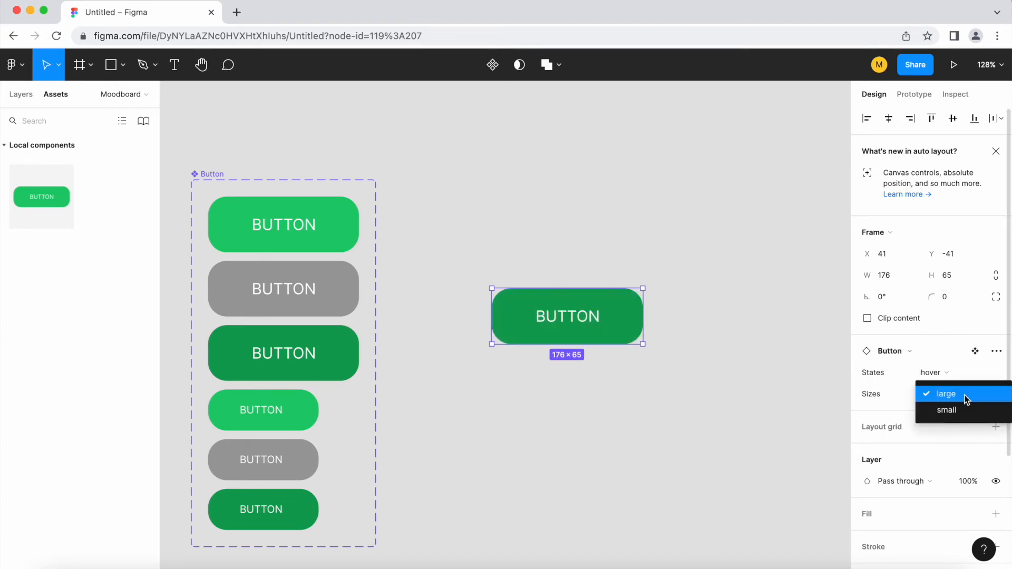
click(965, 411)
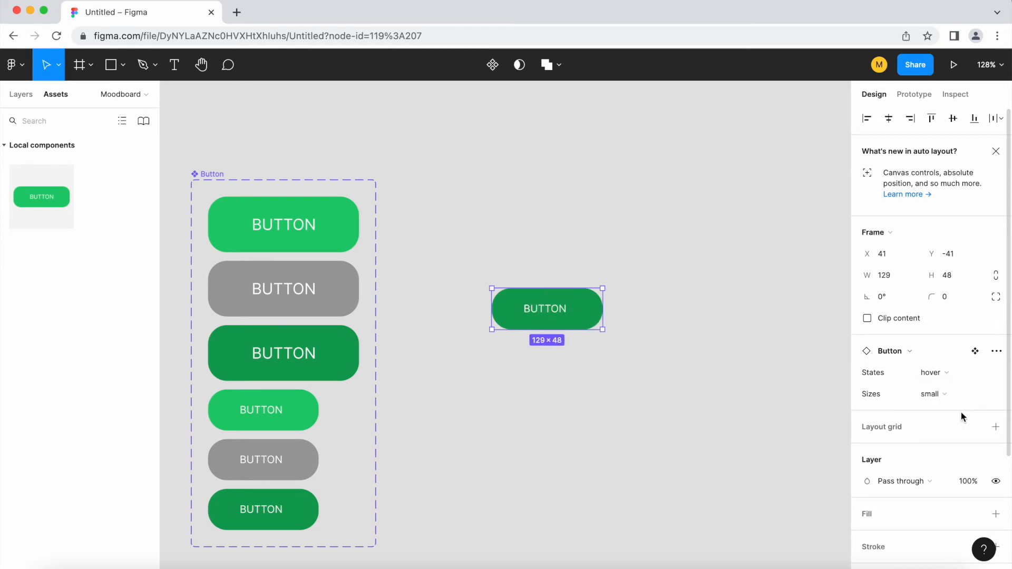
click(949, 378)
click(949, 357)
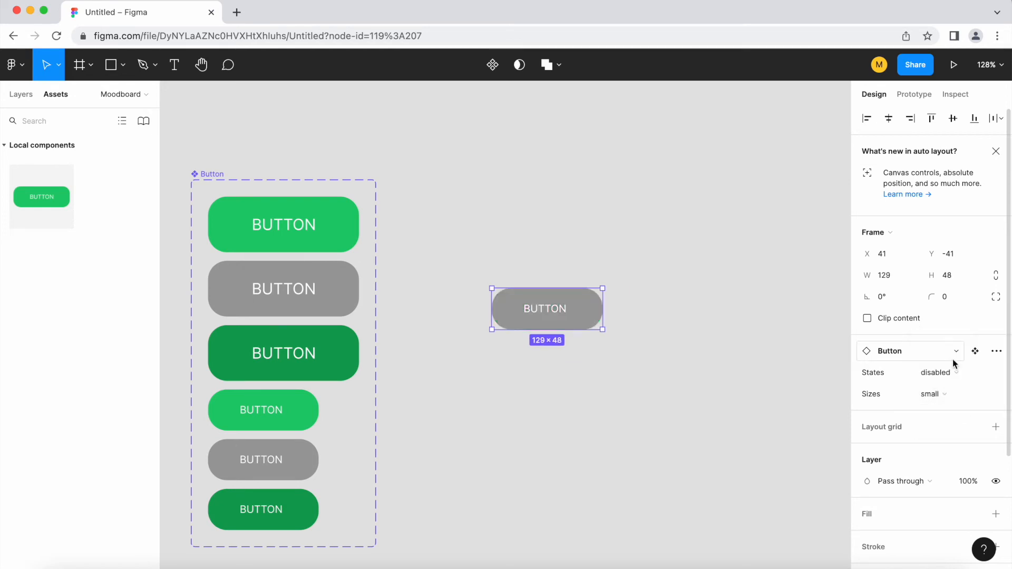
click(954, 372)
click(953, 357)
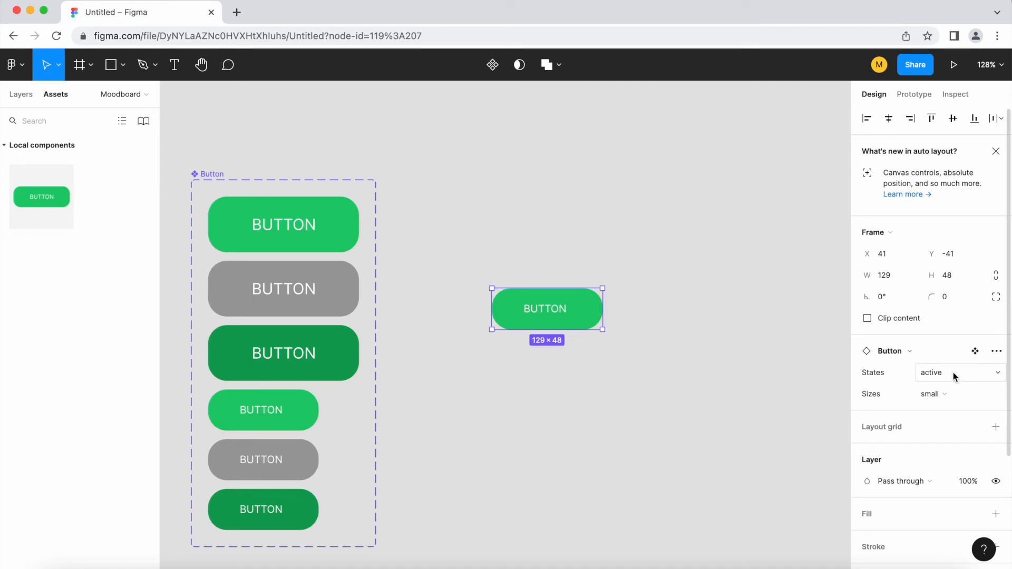
click(953, 372)
Add a variant property named Border with value On to the Button component set.
click(558, 301)
scroll(558, 304, up, 3)
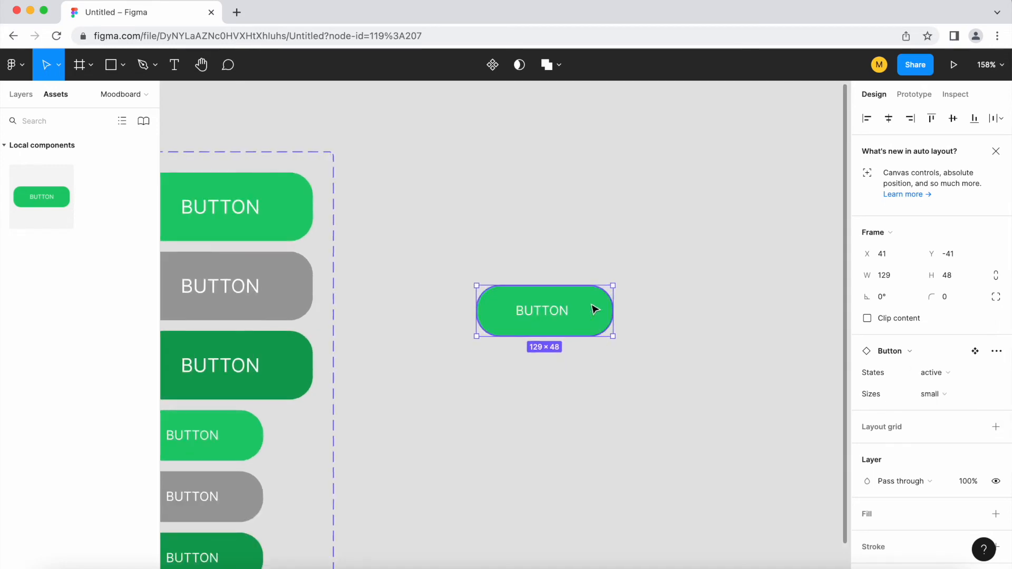
scroll(672, 312, down, 5)
click(583, 392)
key(space)
drag(577, 394, 554, 375)
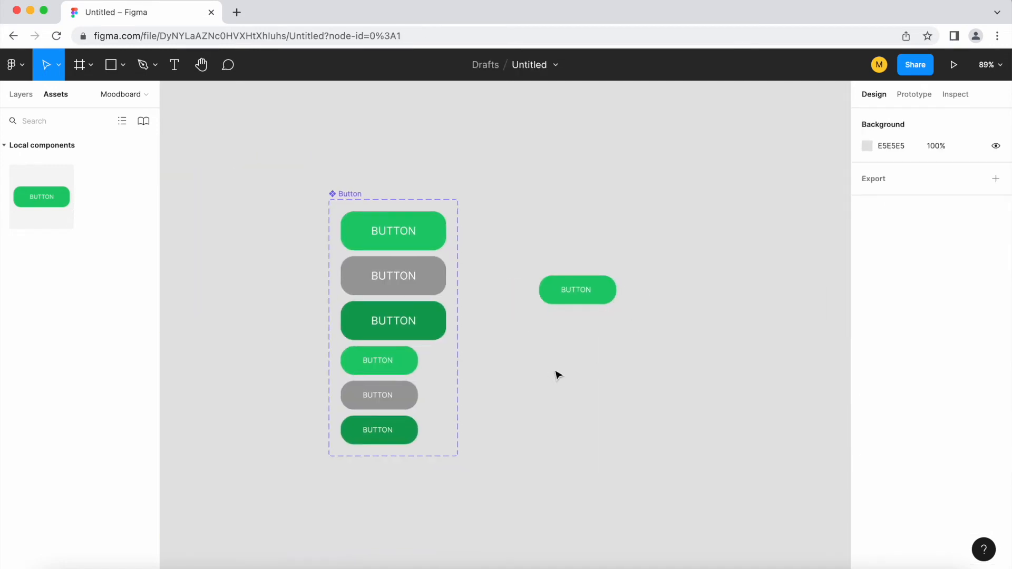
click(354, 196)
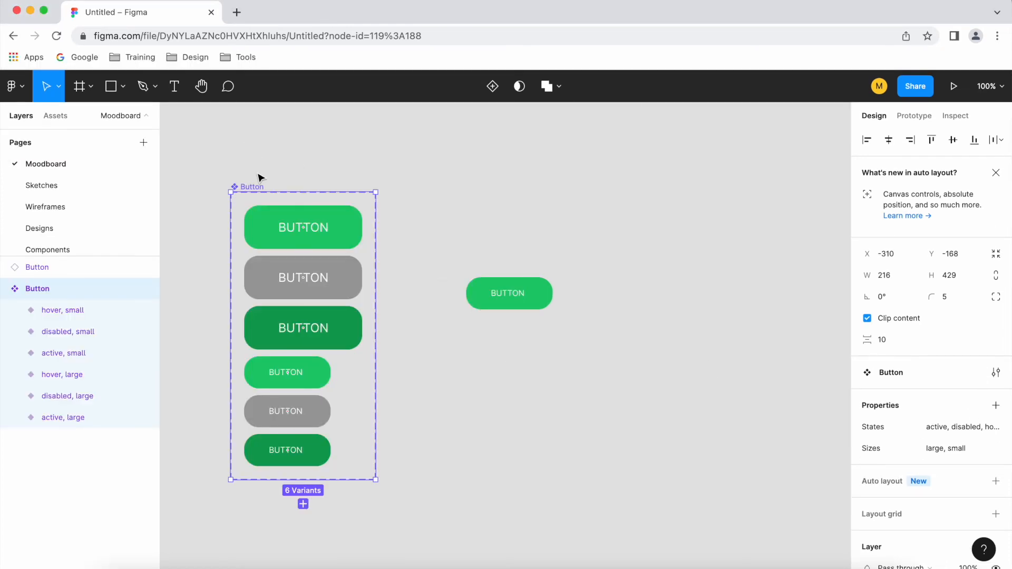
click(258, 169)
click(255, 188)
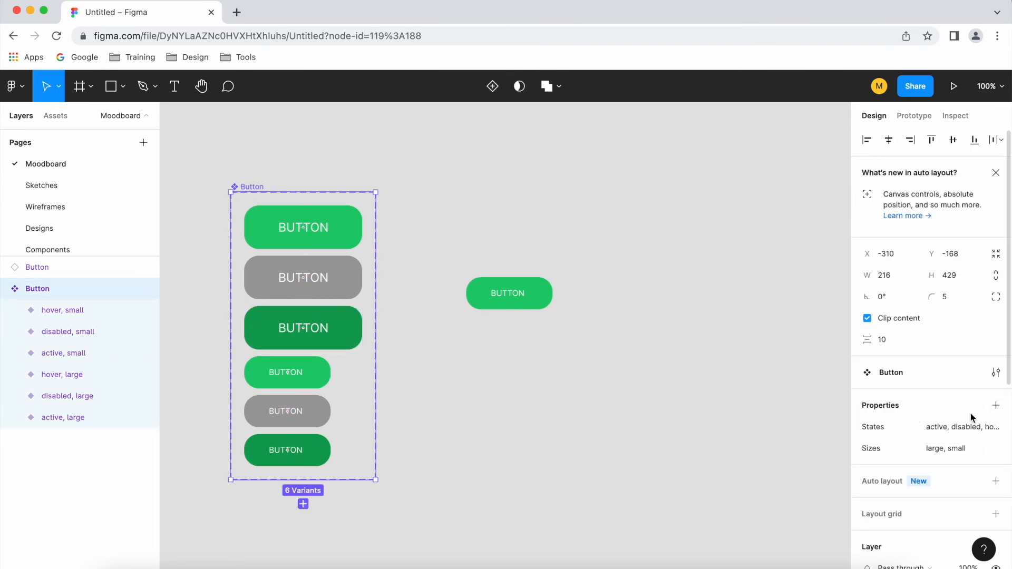
mouse_move(1001, 431)
click(996, 406)
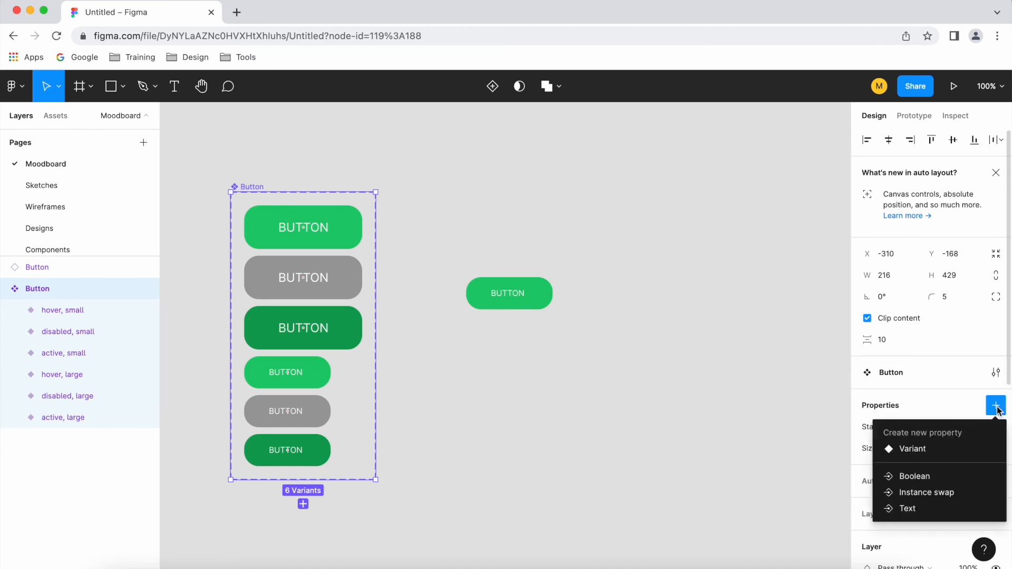
click(933, 450)
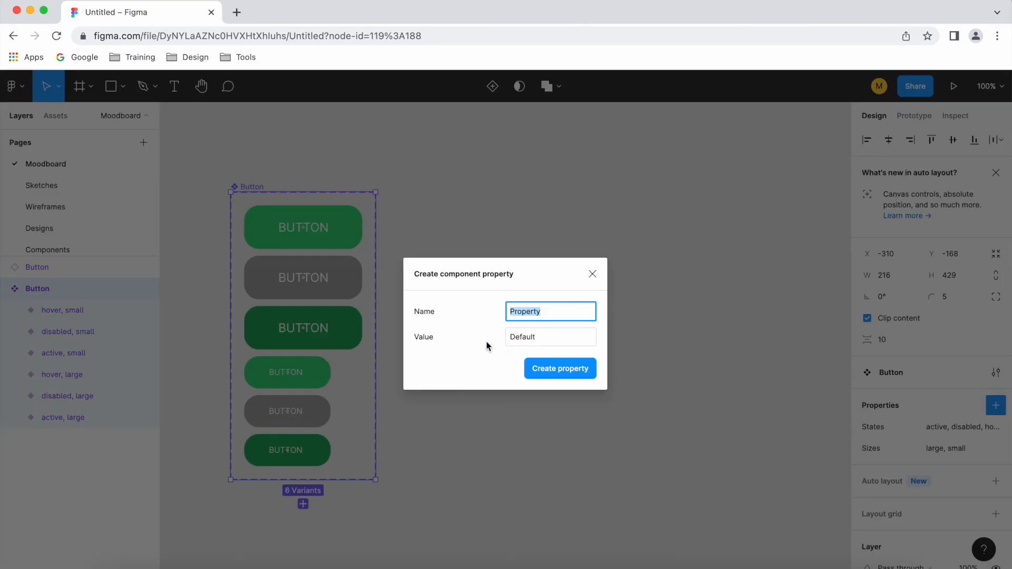
text(Border)
click(548, 342)
key(BackSpace)
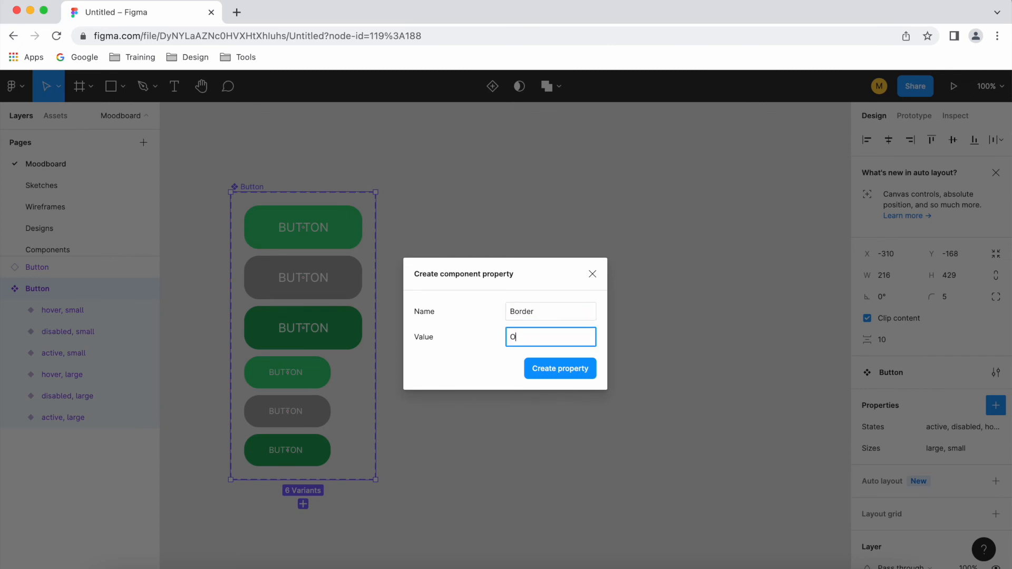
click(568, 369)
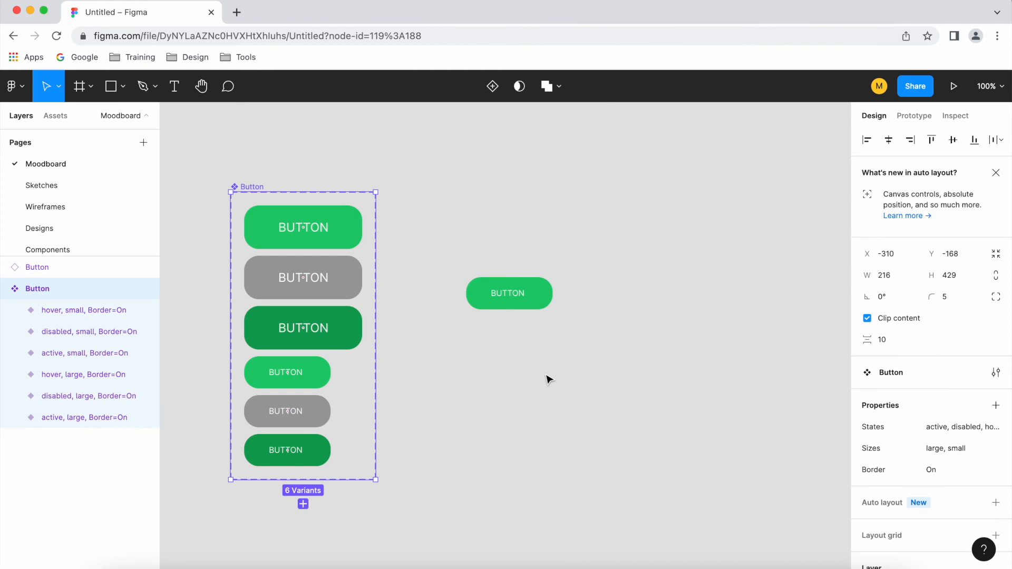
Add a new variant to the component set from the small hover variant.
scroll(547, 378, down, 2)
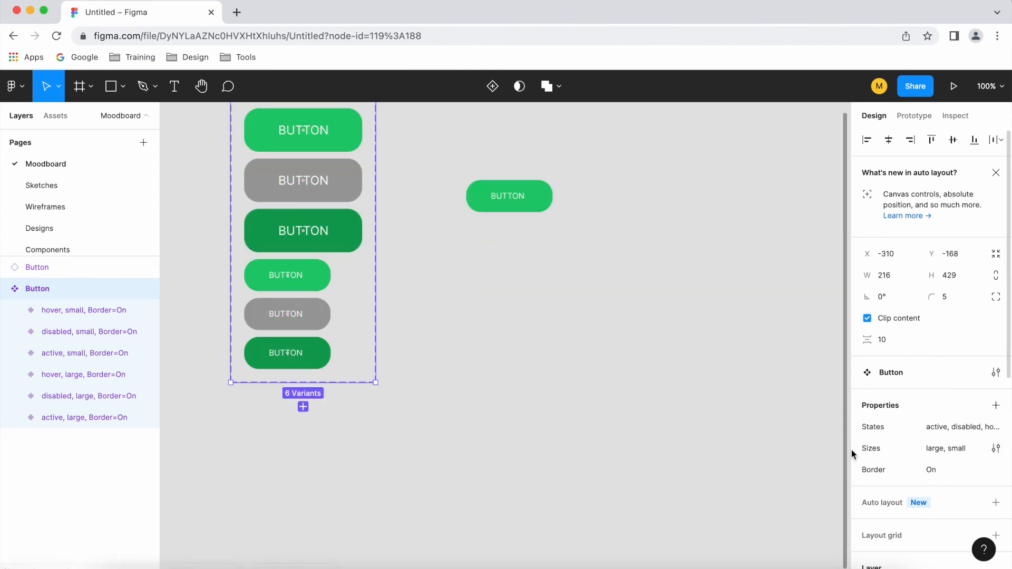
scroll(274, 433, up, 1)
click(275, 390)
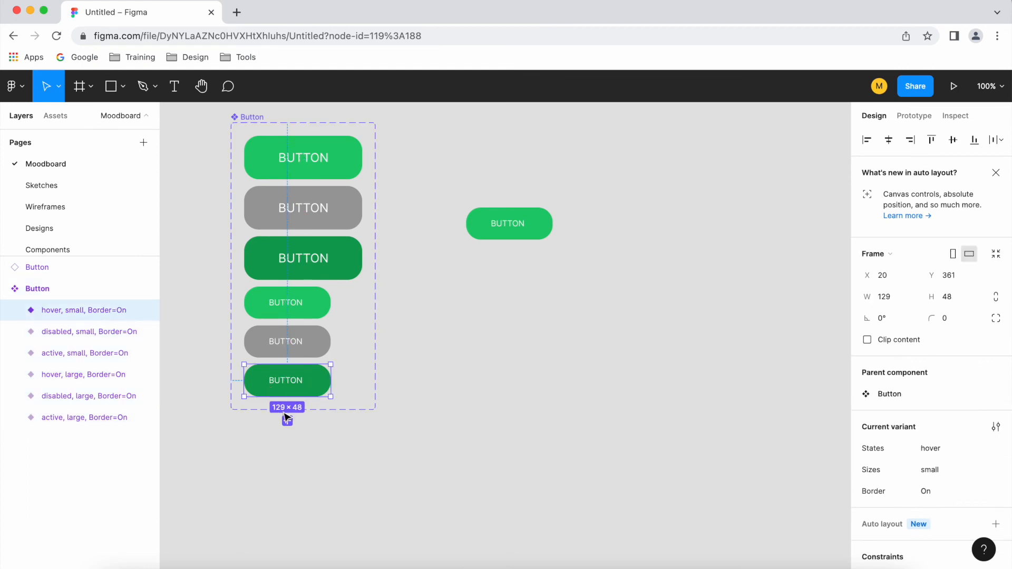
click(288, 421)
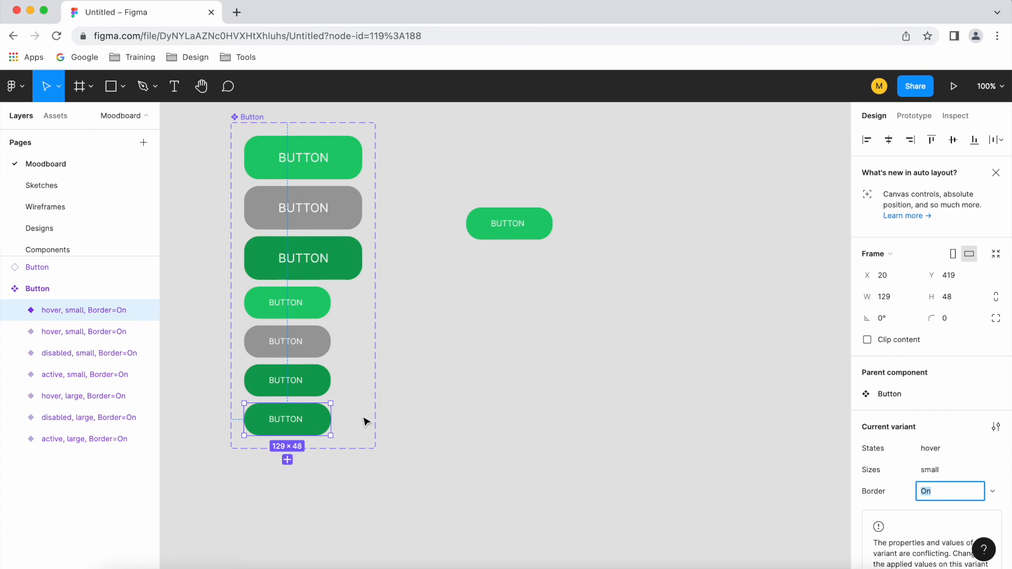
Add a black stroke to the rectangle of the new small hover variant.
click(339, 427)
click(316, 425)
click(320, 427)
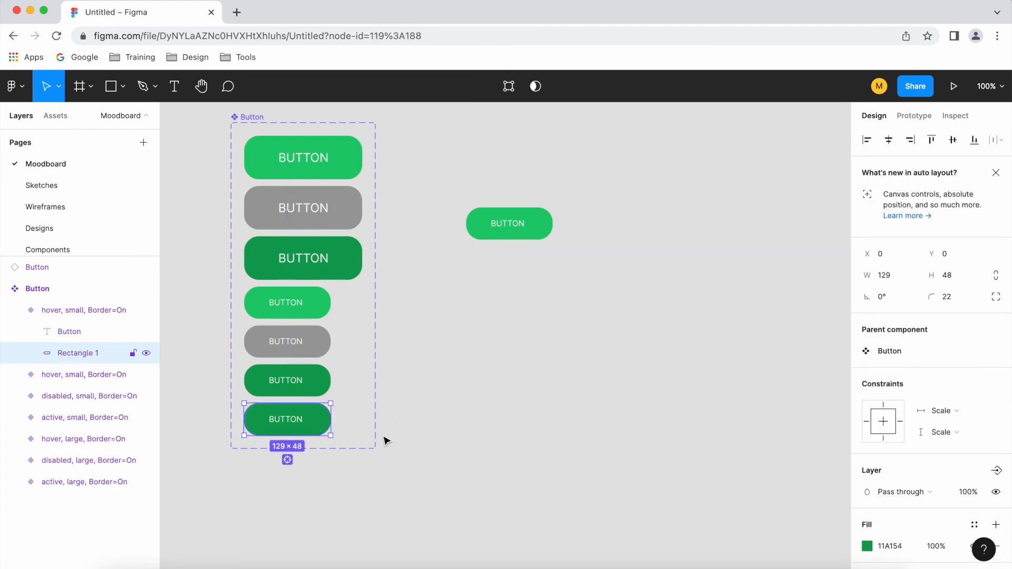
scroll(874, 491, down, 3)
click(996, 462)
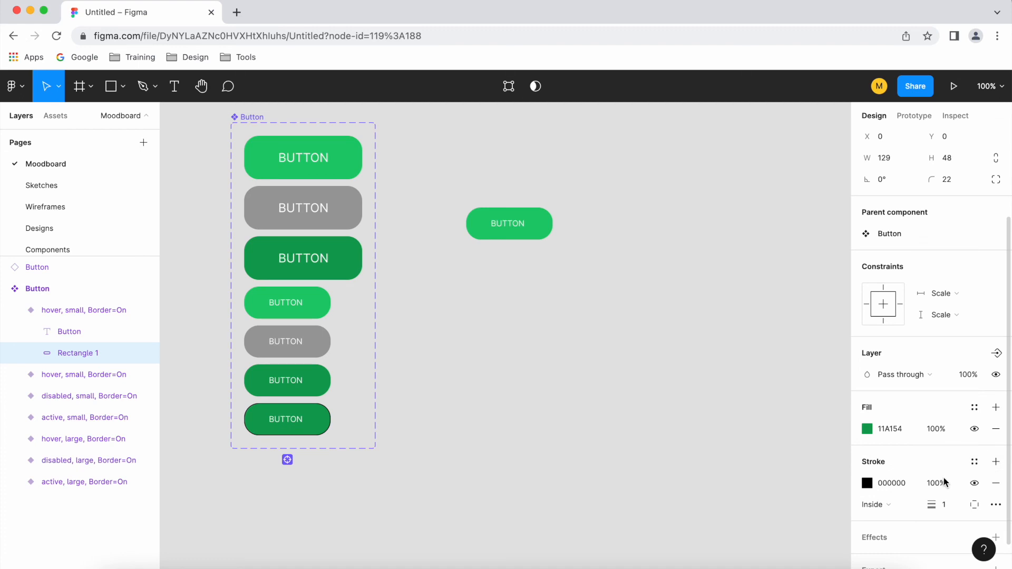
scroll(278, 430, up, 2)
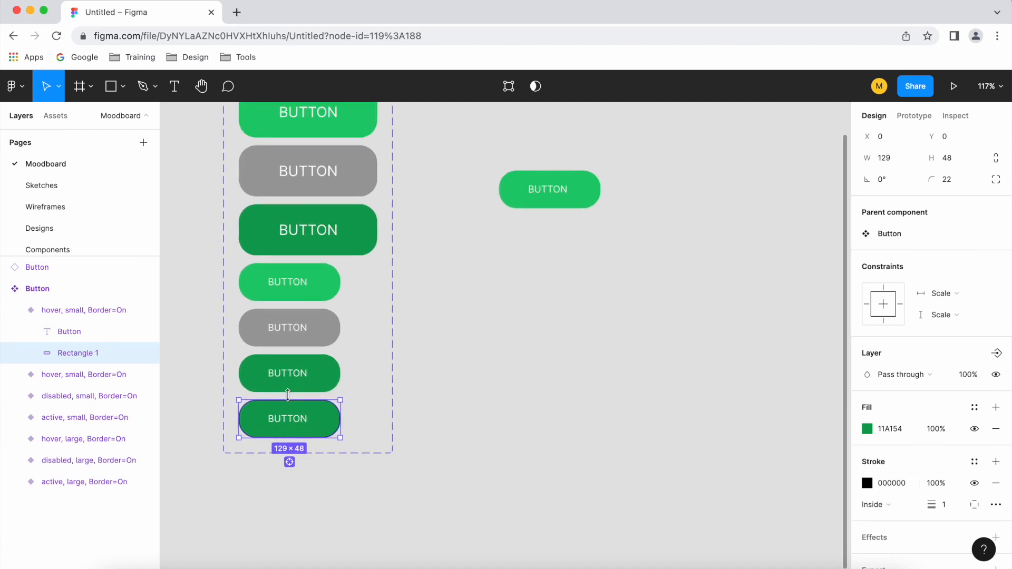
click(499, 437)
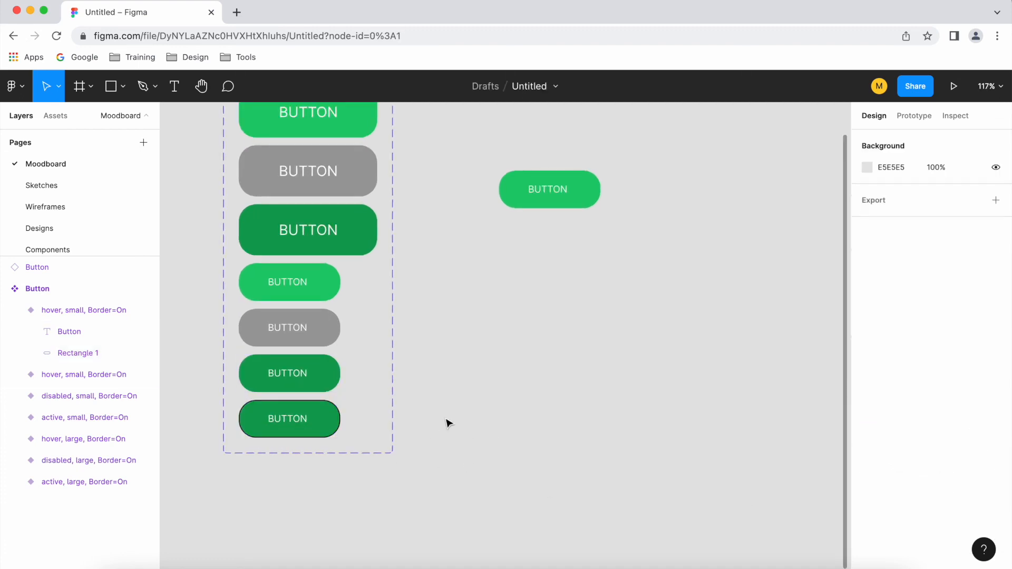
Select the other five variants and set their Border property to Off.
scroll(325, 429, down, 2)
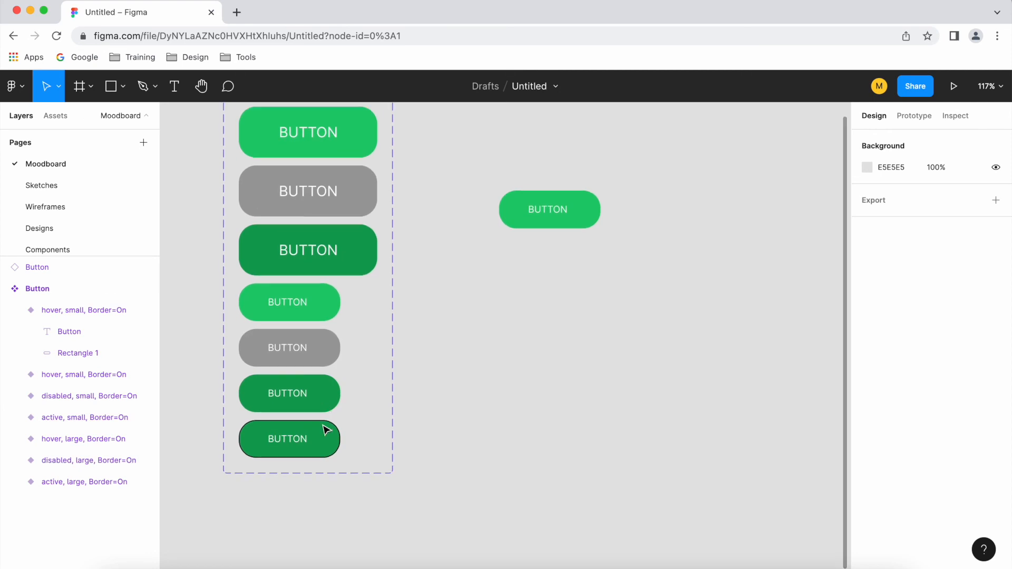
click(319, 405)
scroll(319, 404, up, 2)
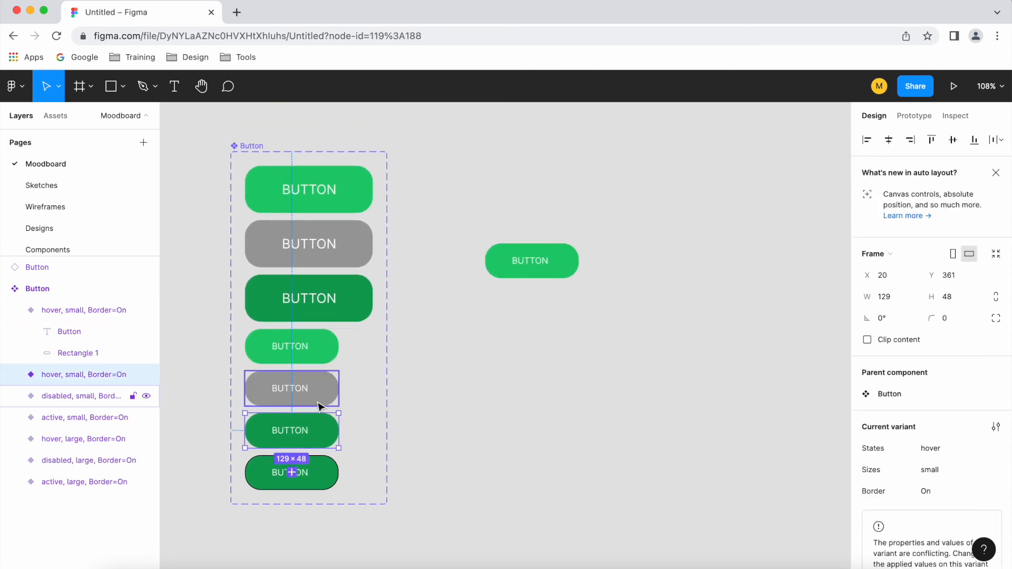
shift+click(319, 398)
shift+click(313, 334)
shift+click(319, 305)
shift+click(336, 261)
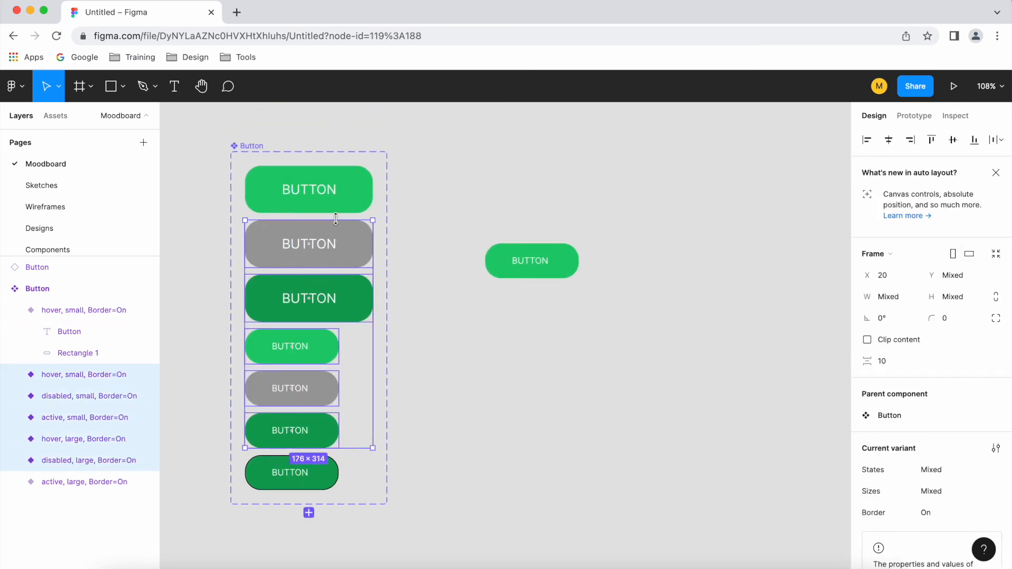
shift+click(335, 216)
click(939, 512)
text(Off)
click(662, 421)
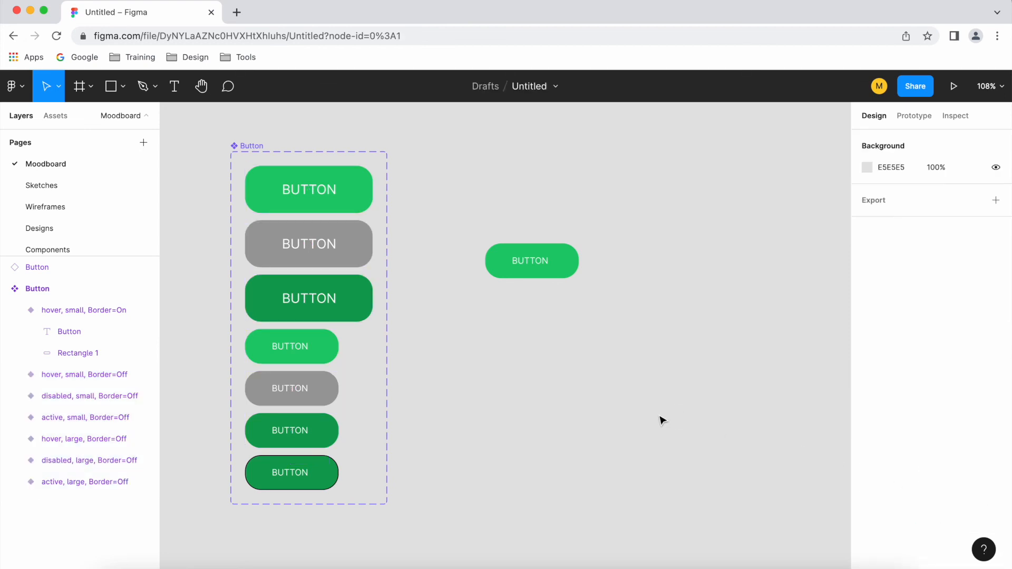
Set the Button instance's States to hover and turn its Border on.
click(539, 276)
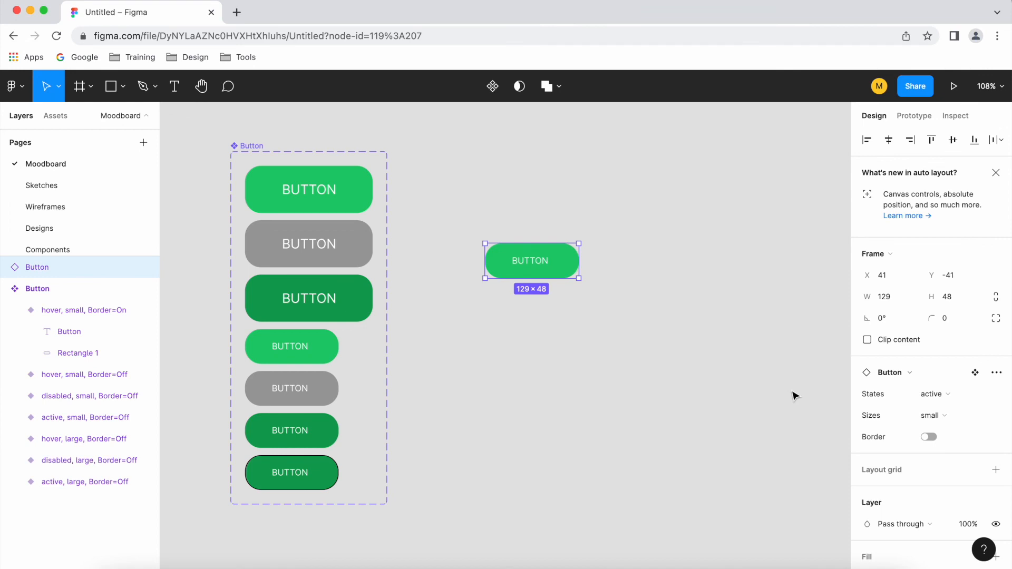
click(947, 398)
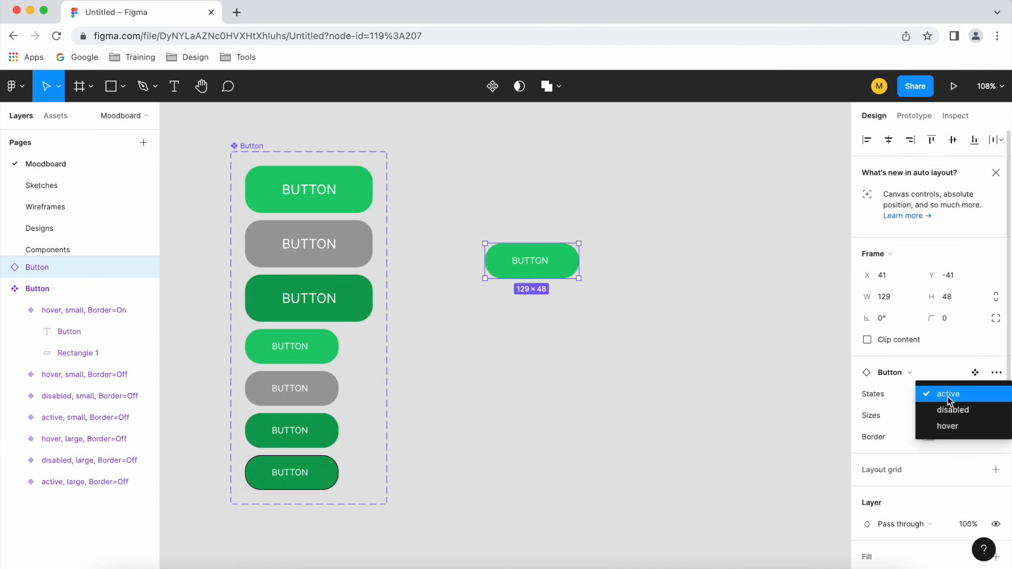
click(959, 432)
click(932, 437)
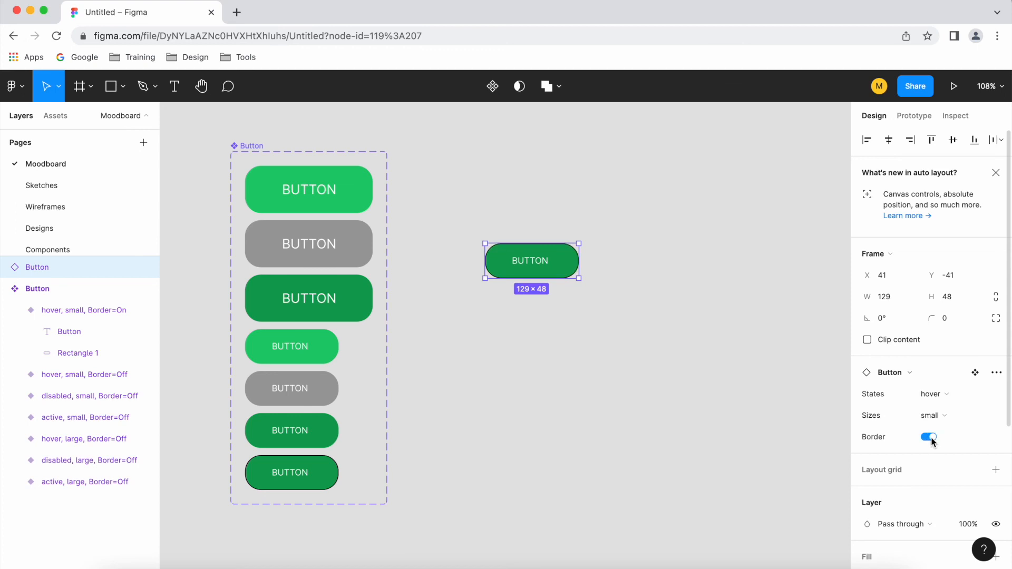
Toggle the instance's Border on and off repeatedly, finishing with it off.
scroll(575, 256, up, 5)
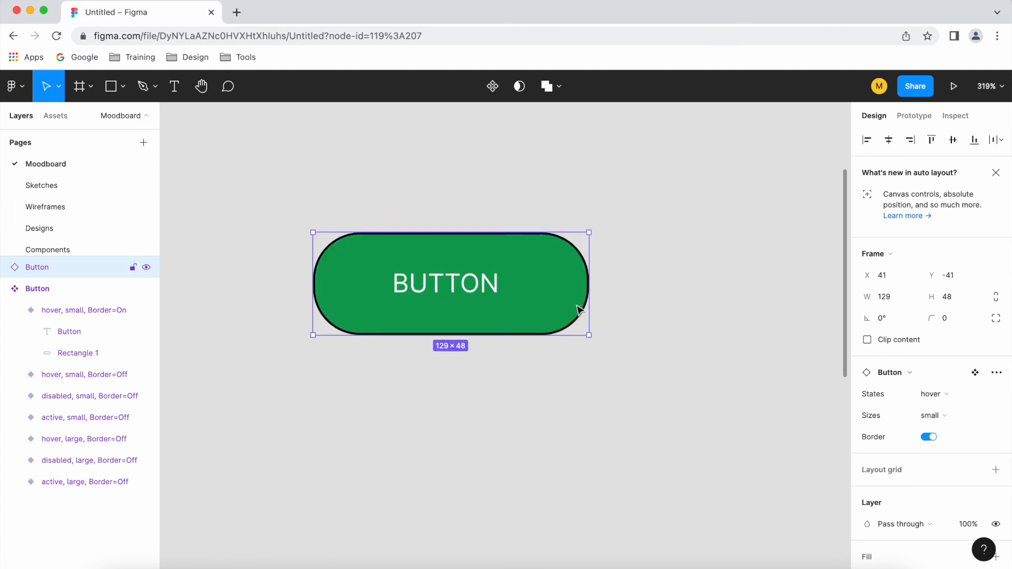
click(931, 438)
click(931, 438)
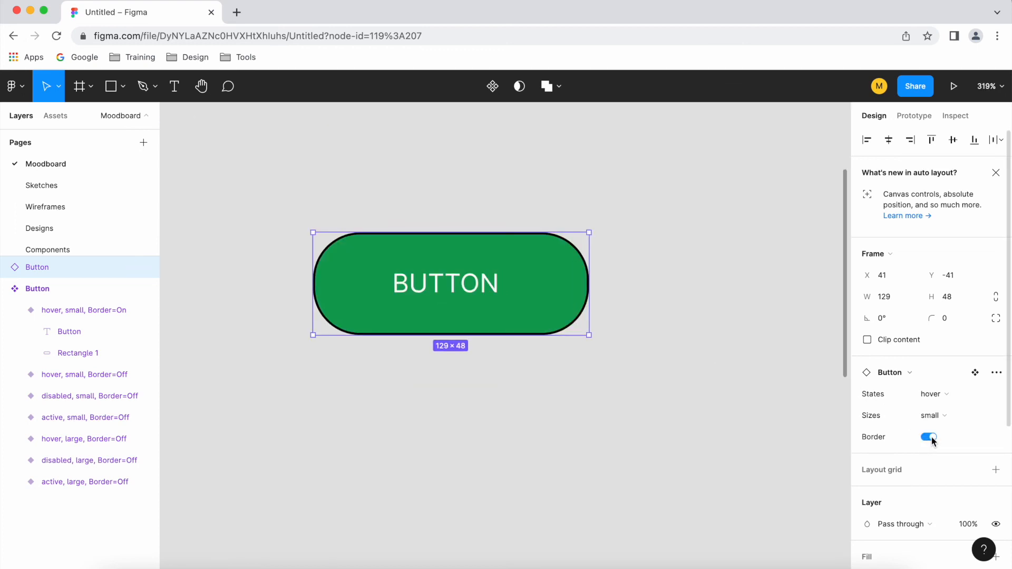
click(930, 438)
click(930, 437)
click(930, 437)
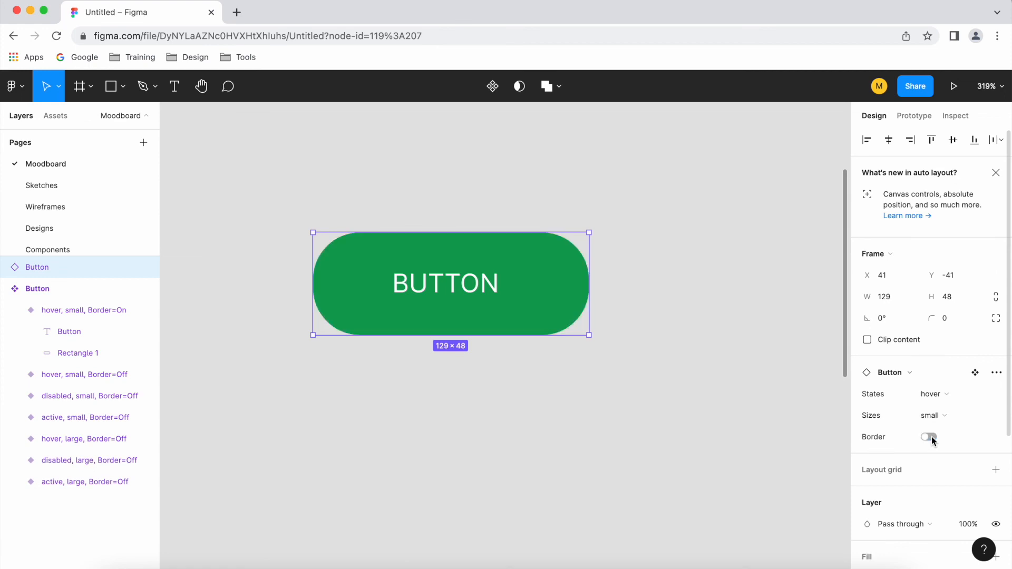
scroll(752, 397, down, 10)
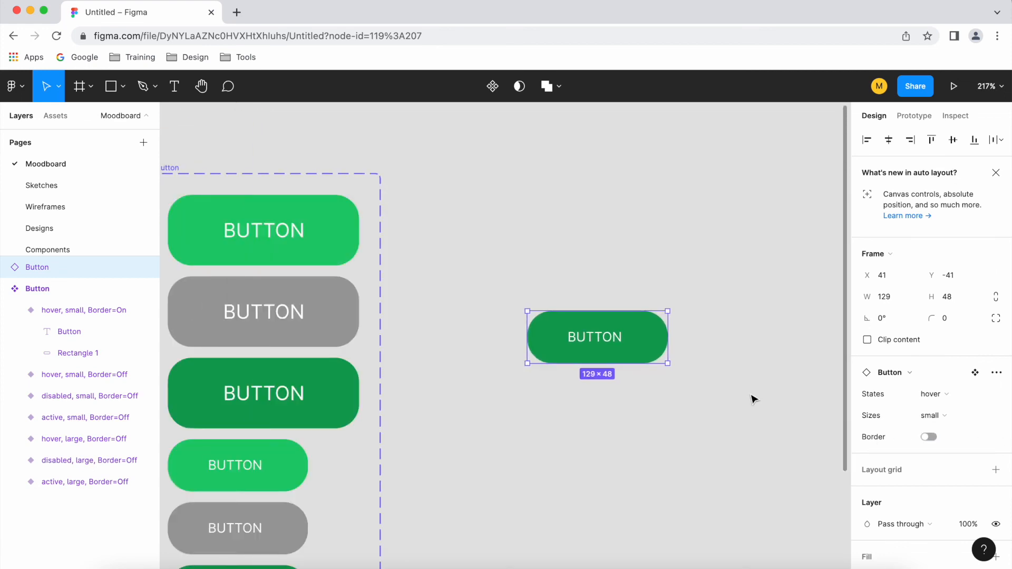